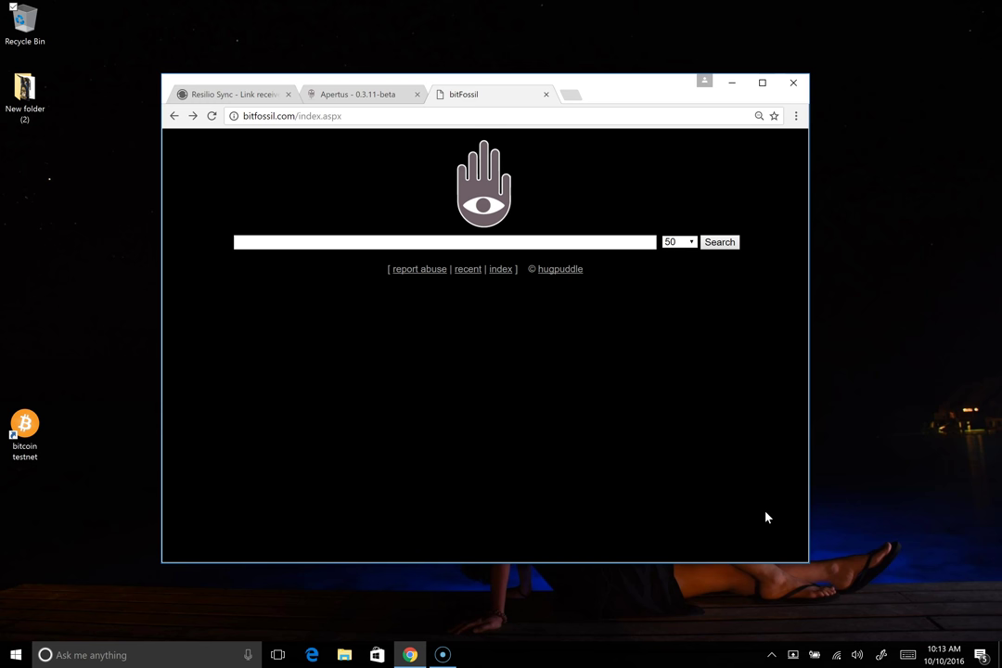
On bitFossil's abuse report page, pick 'Any content forbidden by law or statute.' as the reason
left_click(415, 276)
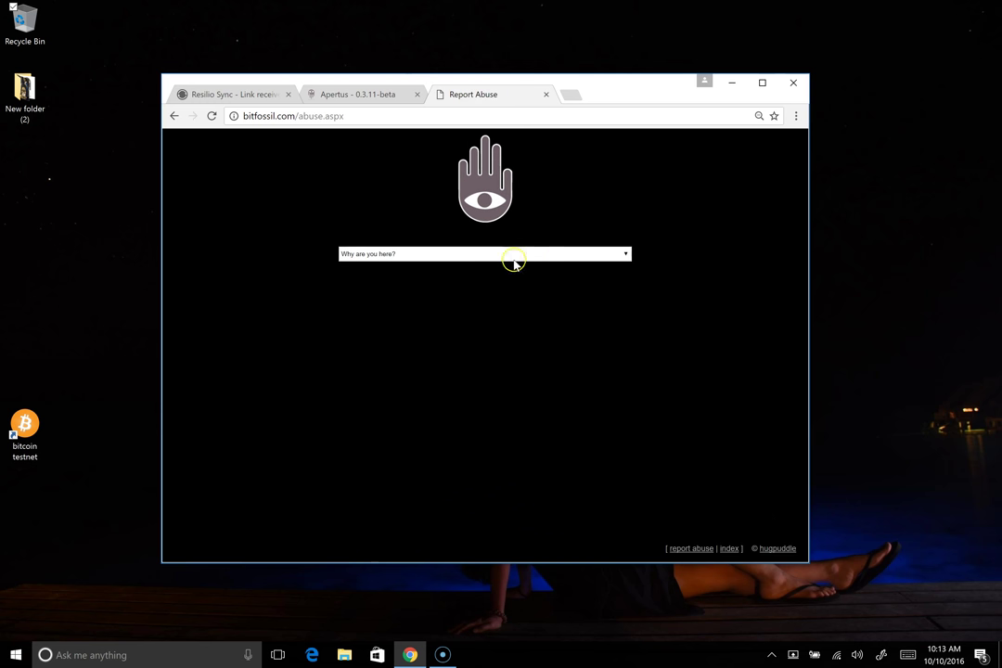
left_click(623, 254)
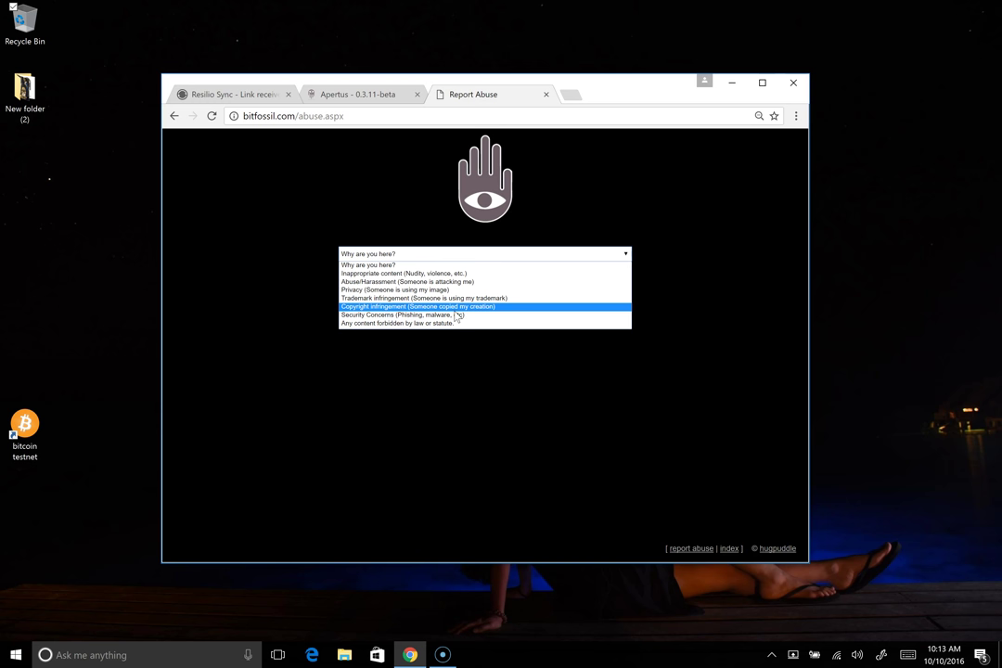
left_click(417, 323)
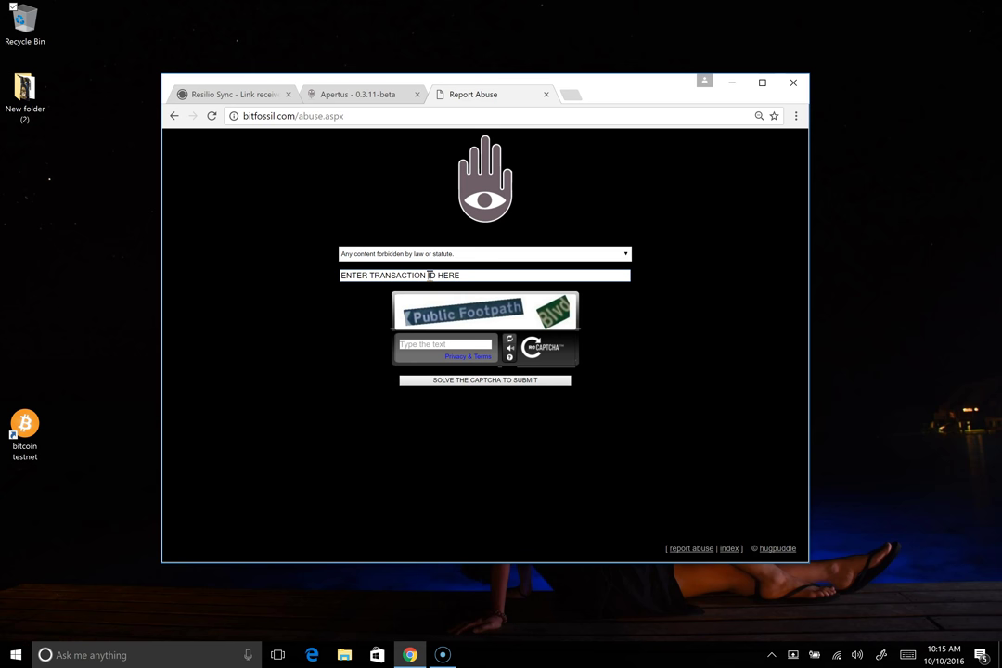
Download Apertus-v0.3.11-beta.zip from apertus.io and open the archive
left_click(327, 94)
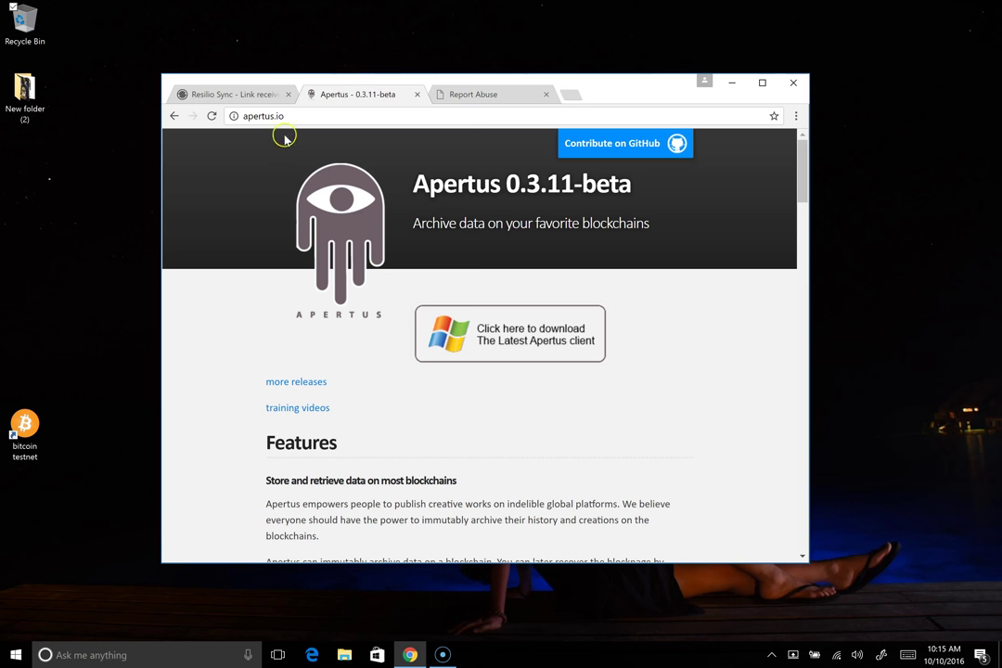
left_click(533, 343)
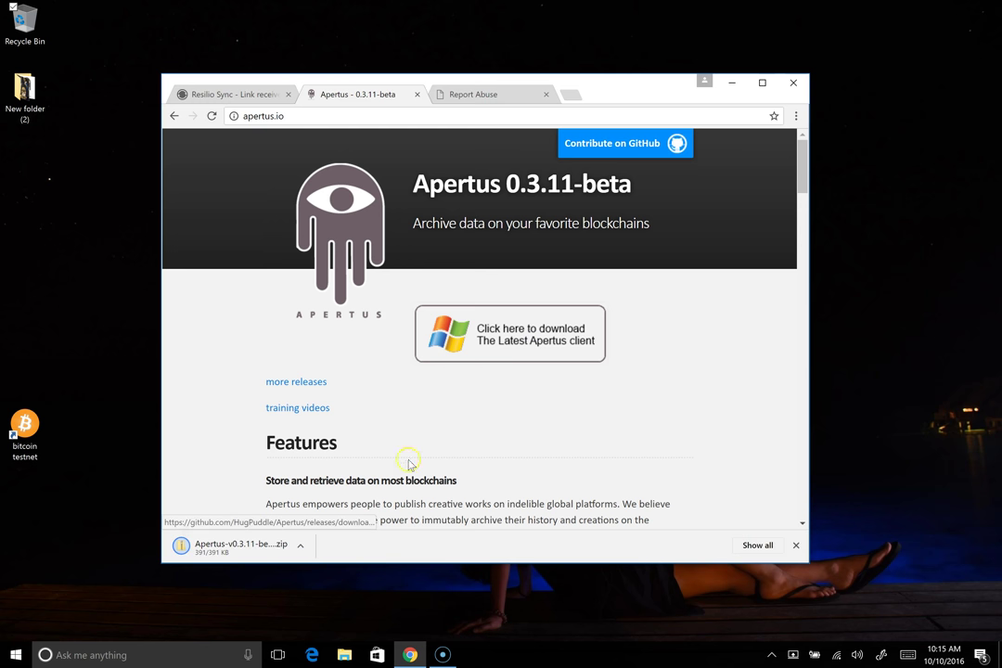
left_click(302, 549)
left_click(318, 568)
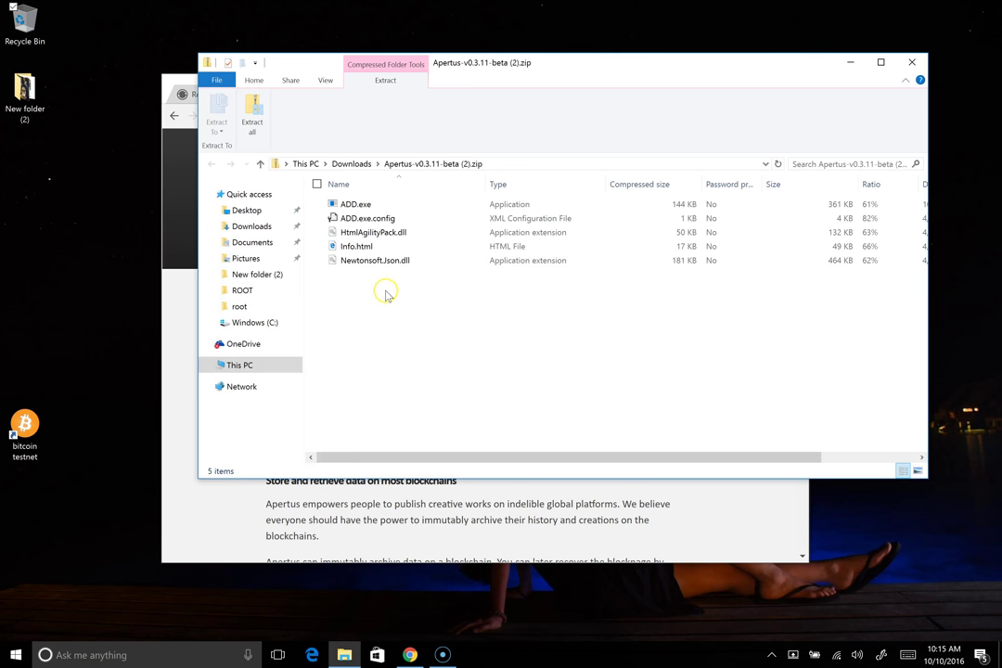
Select the five client files in the zip and create a desktop folder named Apertus
left_click_drag(385, 291, 344, 198)
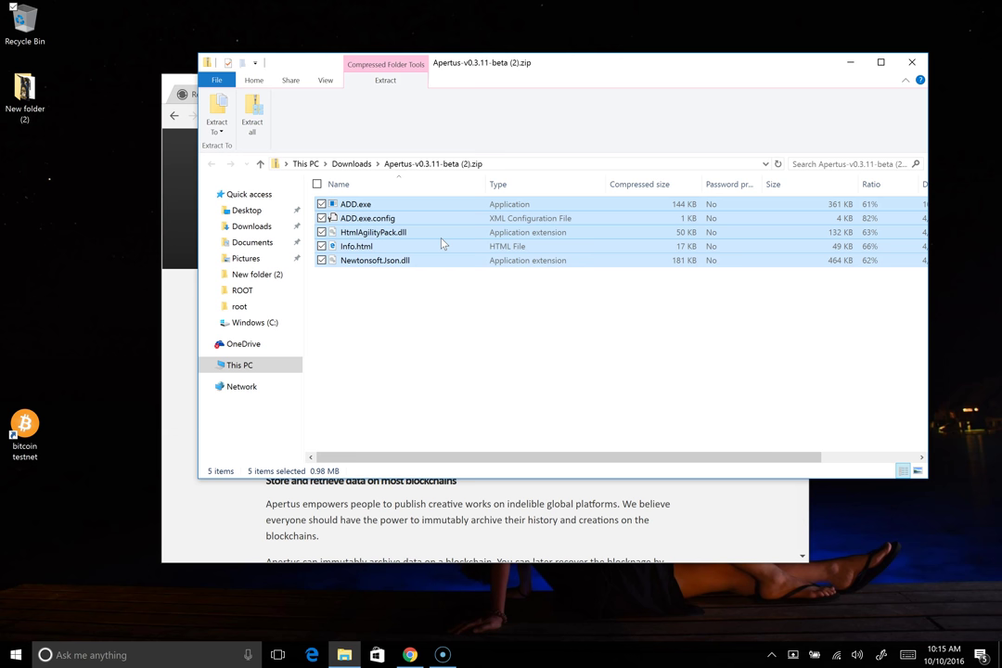
right_click(49, 217)
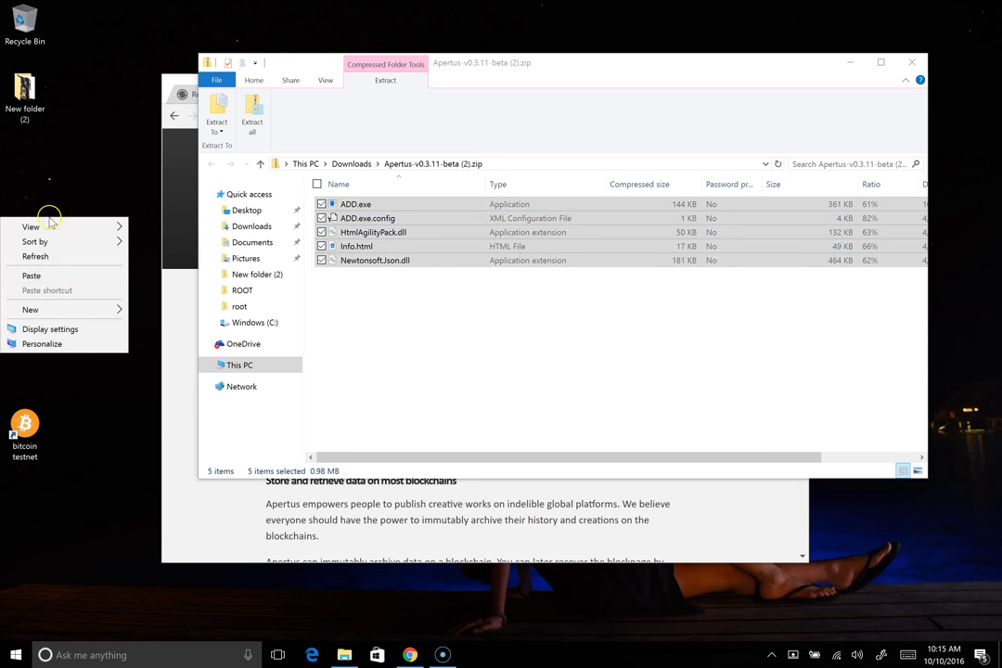
mouse_move(74, 310)
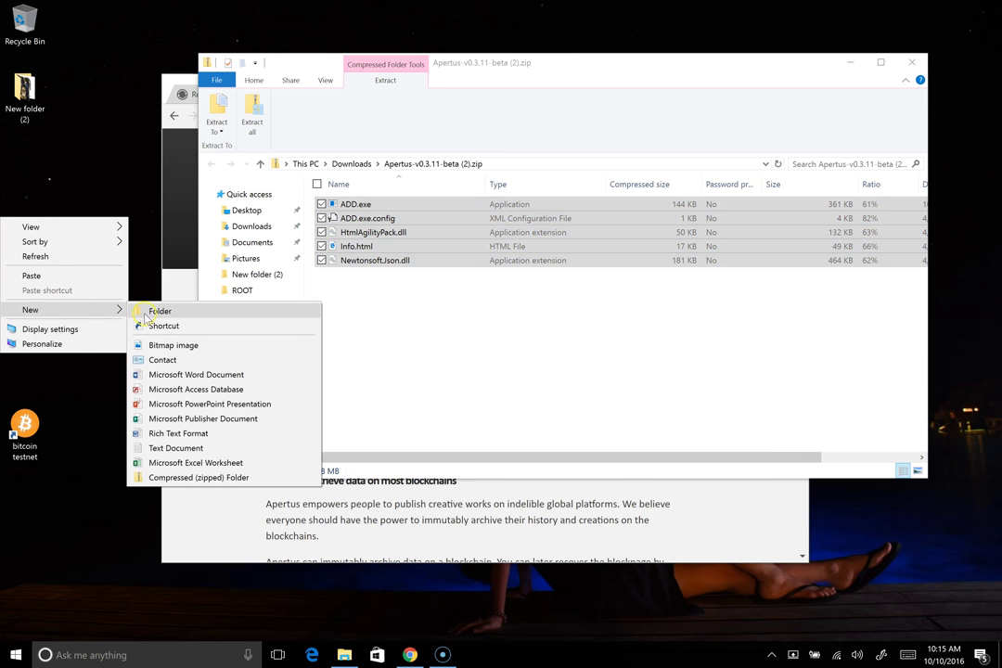
left_click(146, 319)
type("Aper")
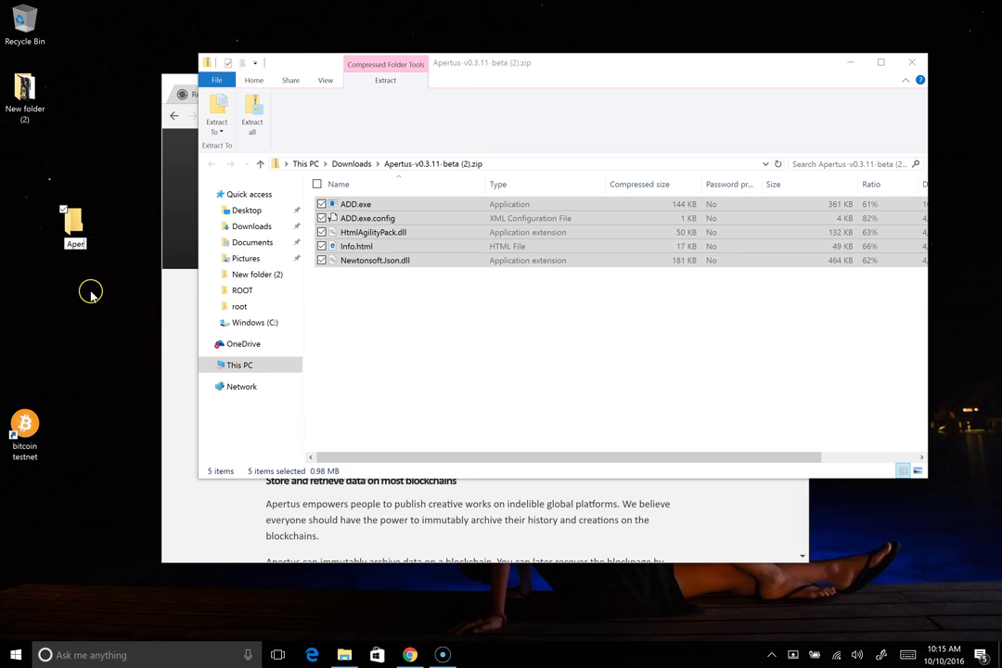
type("tus")
key("Return")
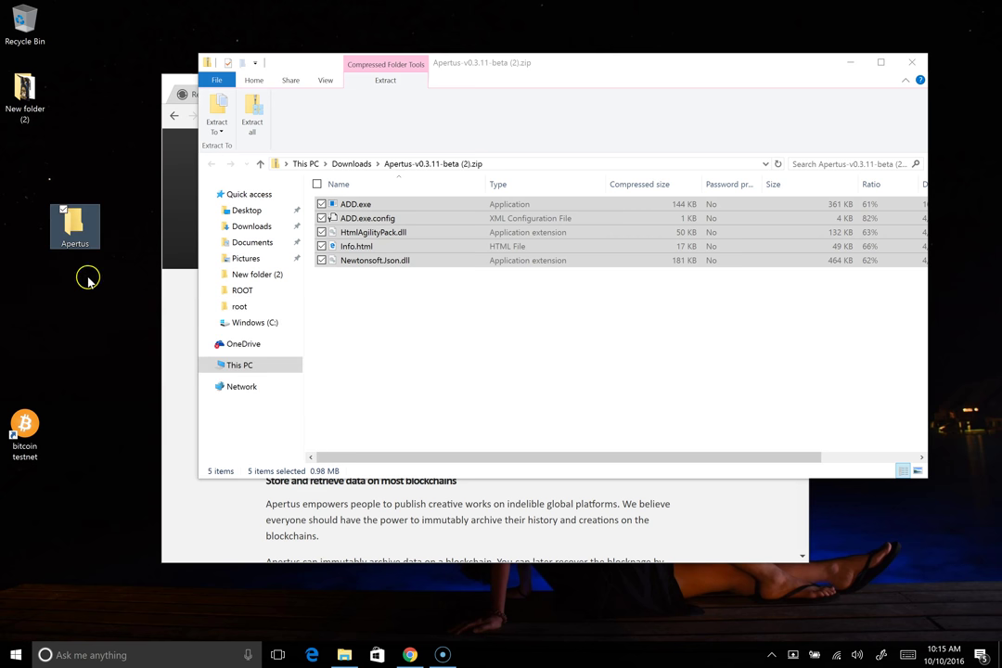
Paste the five client files, including ADD.exe, into the Apertus folder
double_click(76, 230)
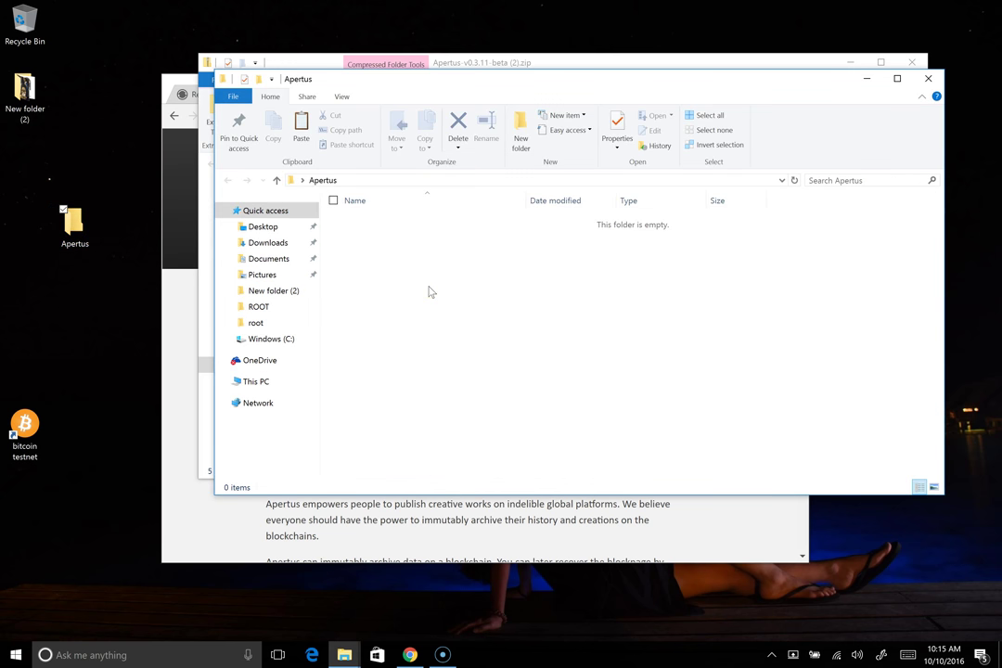
key("ctrl+v")
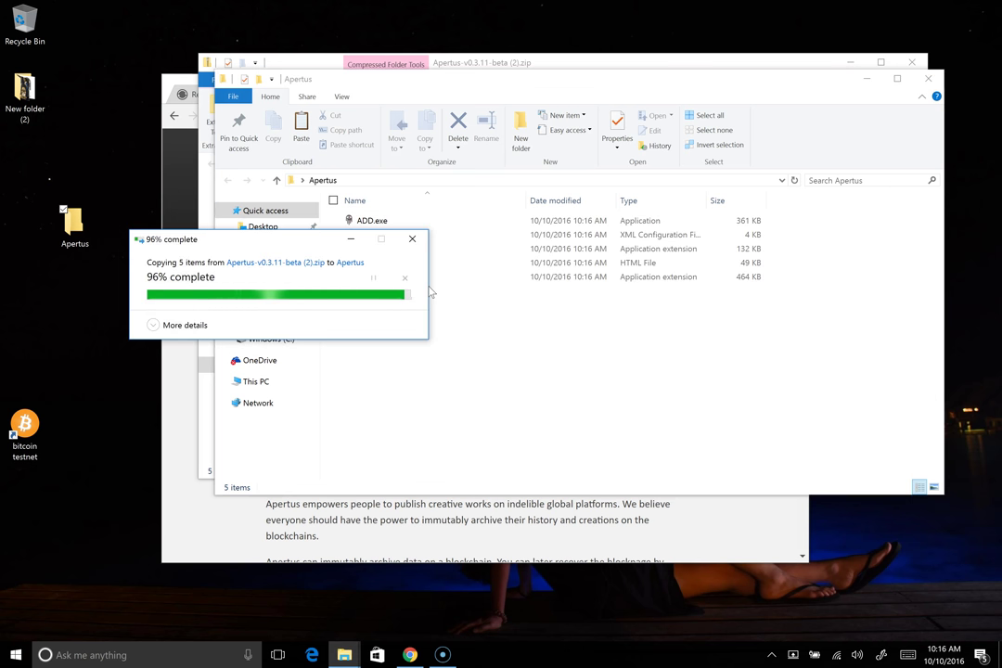
left_click(373, 221)
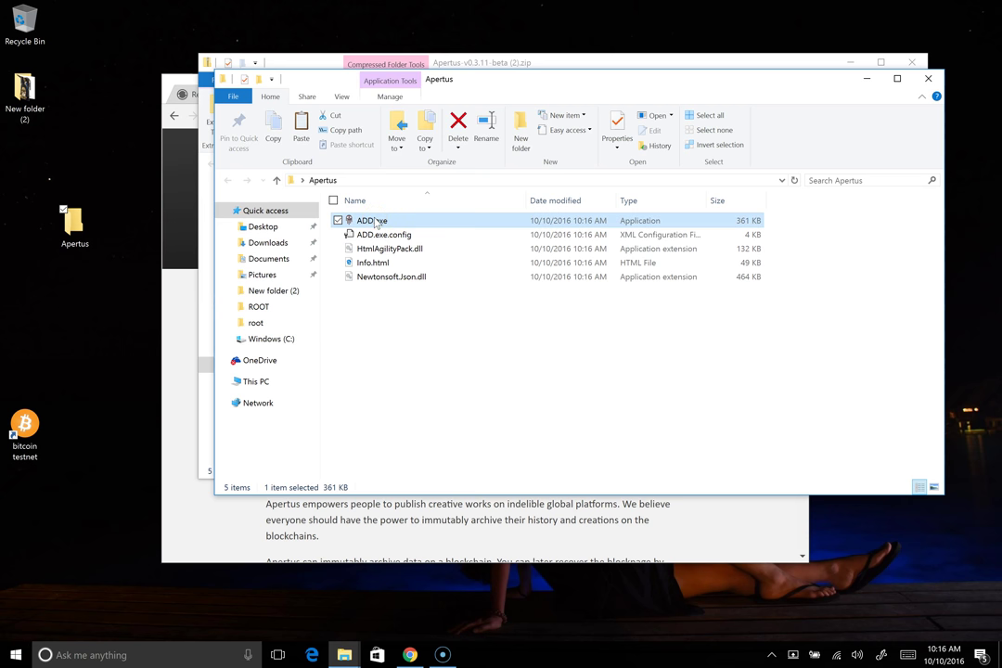
Run ADD.exe past the SmartScreen warning and move its window down to reveal the new files
double_click(375, 222)
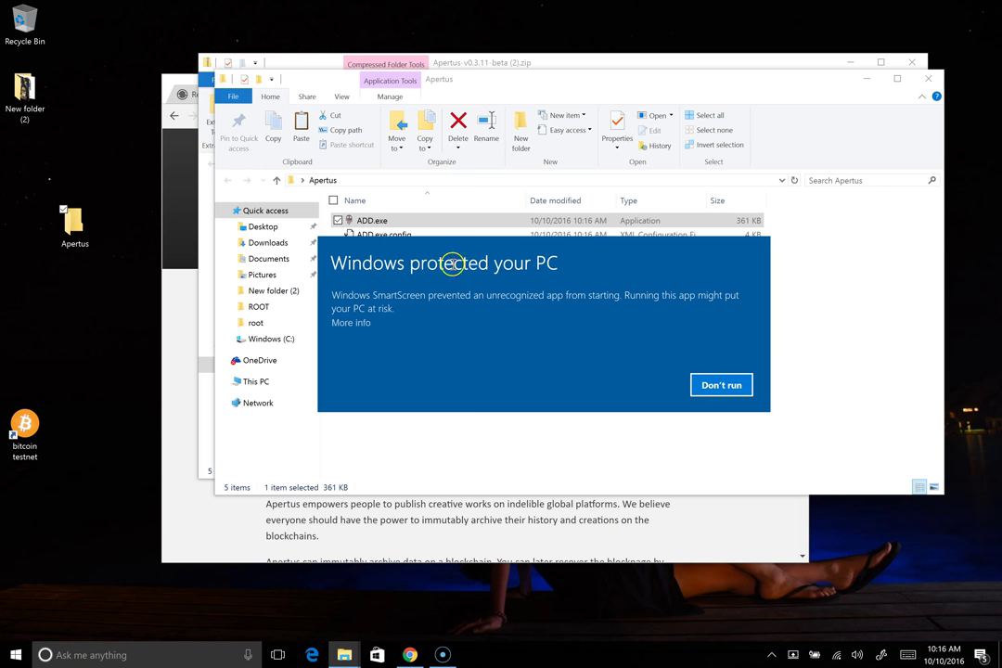
left_click(353, 323)
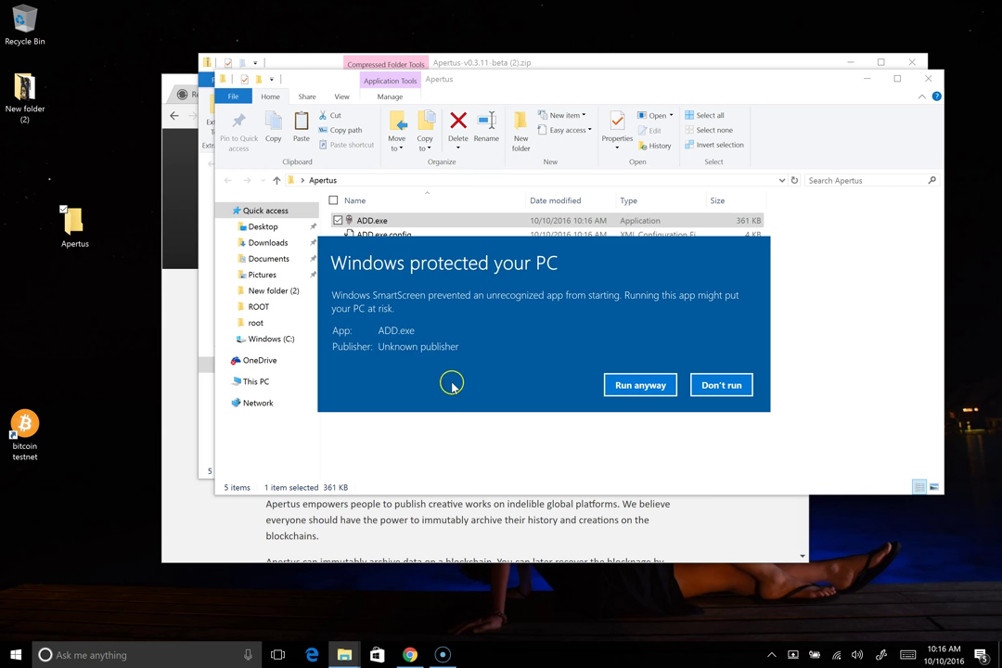
left_click(640, 385)
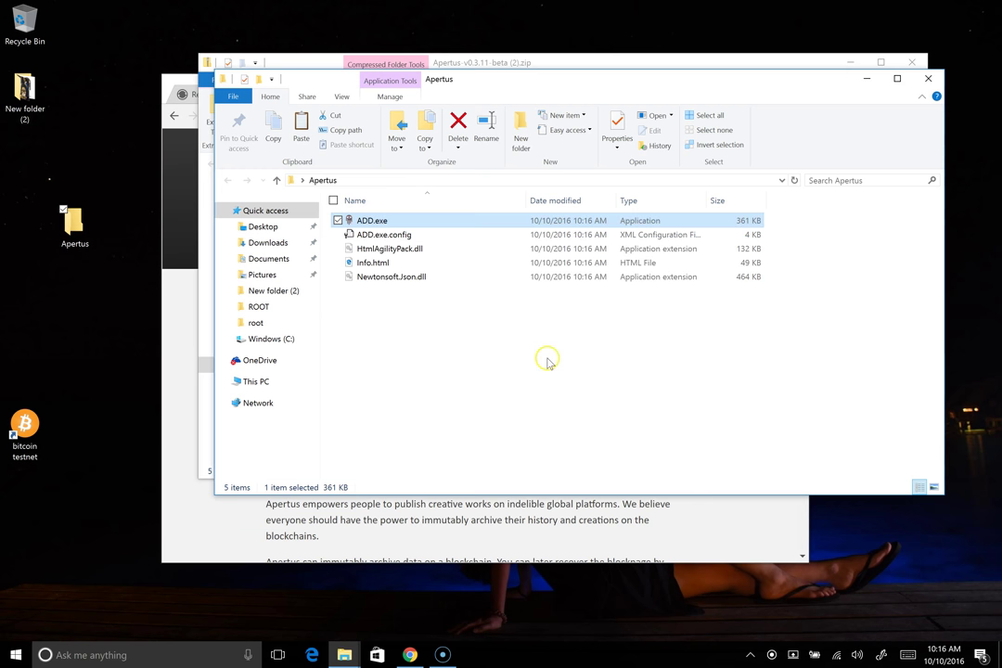
left_click(444, 88)
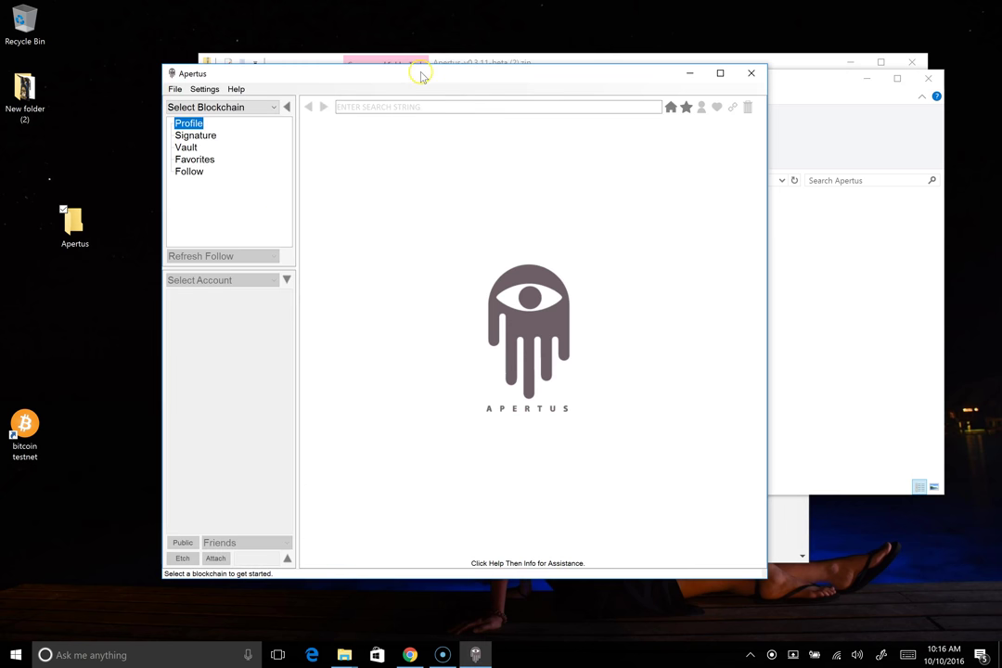
left_click_drag(418, 74, 437, 389)
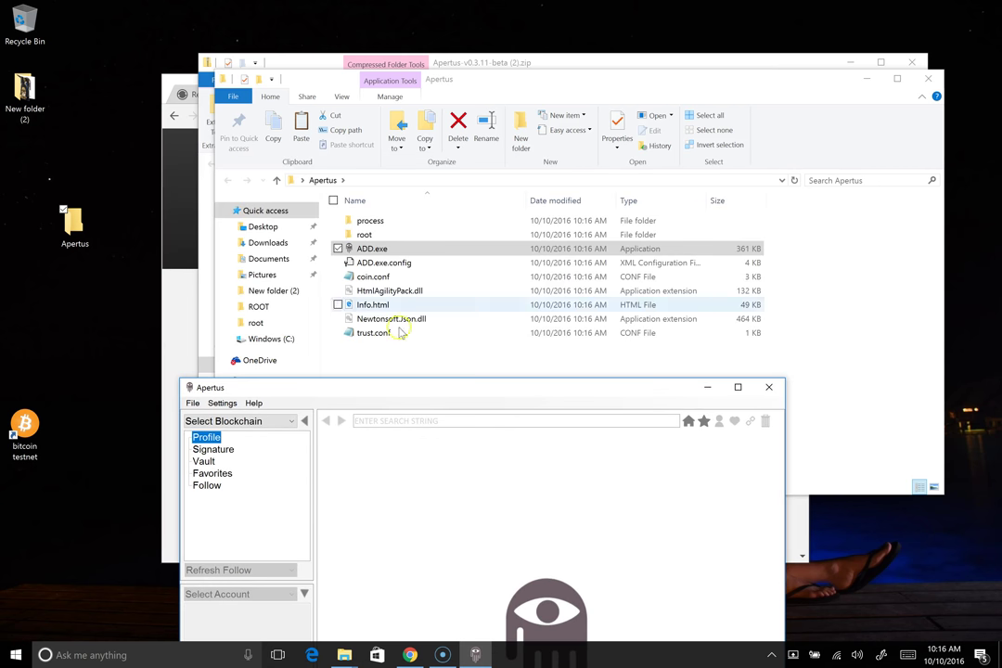
Browse the new root folder and its includes subfolder, then return to the Apertus folder
left_click(398, 236)
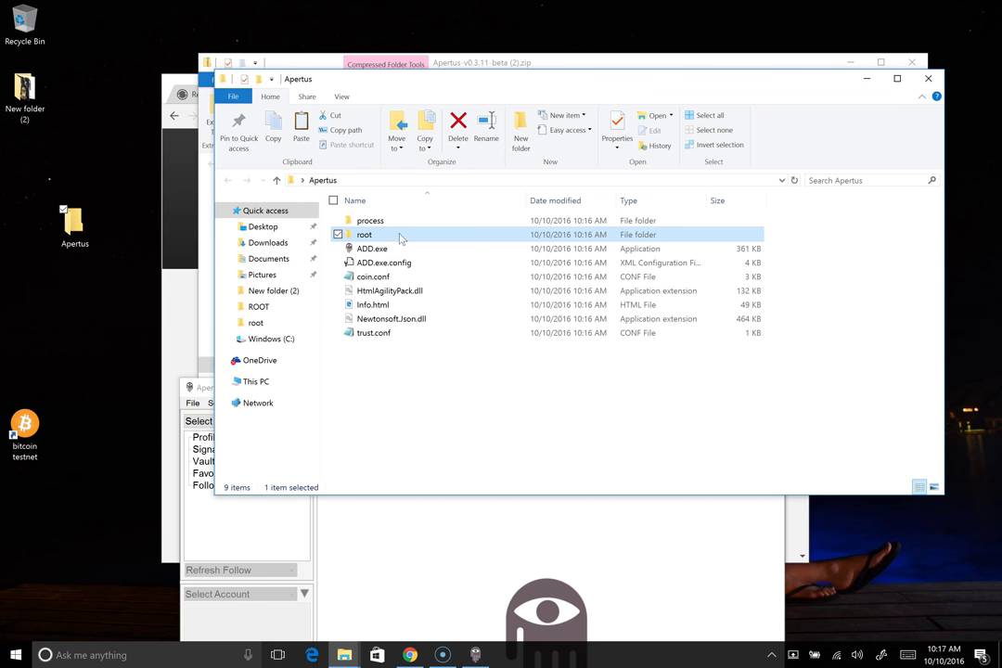
left_click(386, 238)
double_click(388, 238)
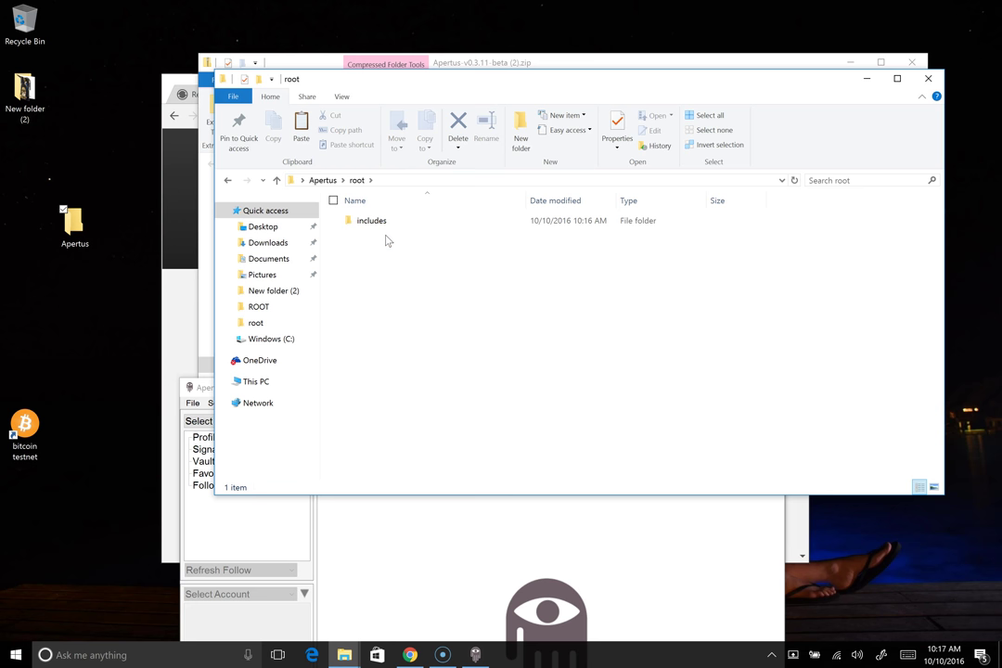
double_click(376, 223)
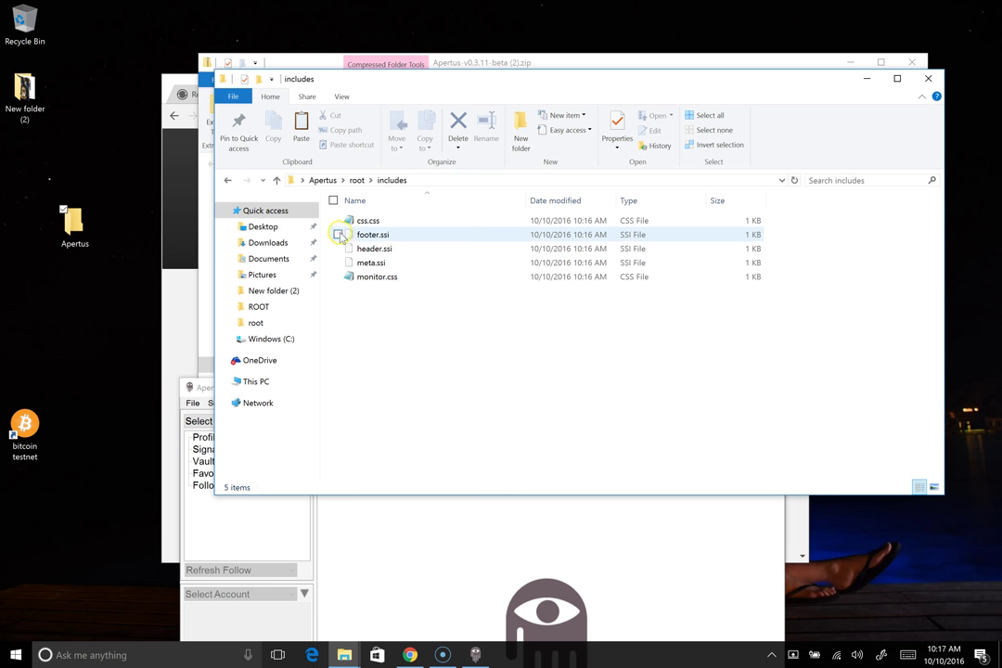
left_click(416, 387)
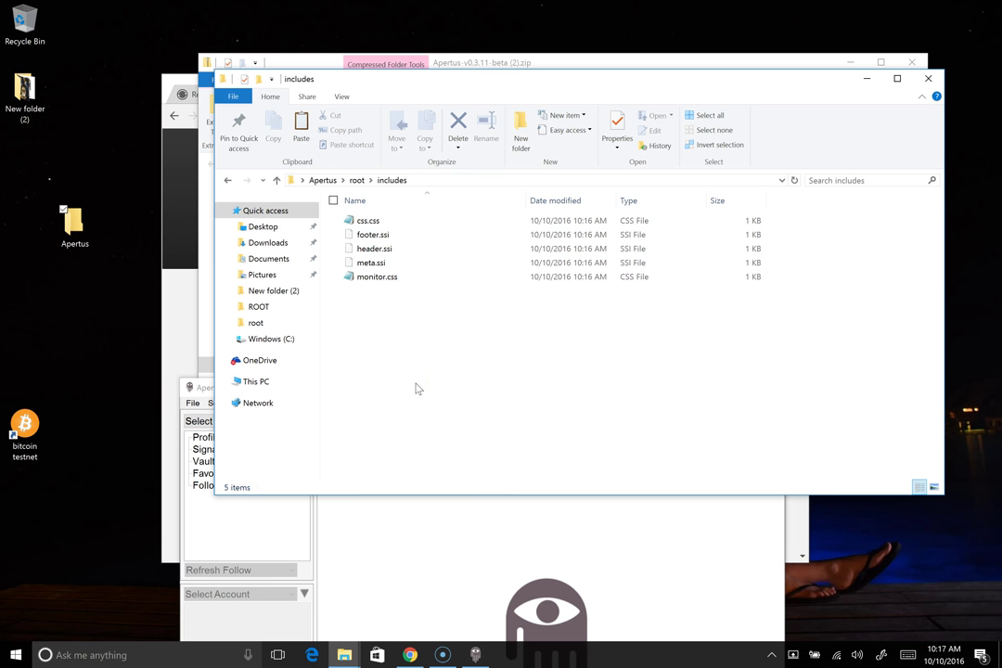
left_click(357, 277)
left_click(423, 419)
left_click(227, 180)
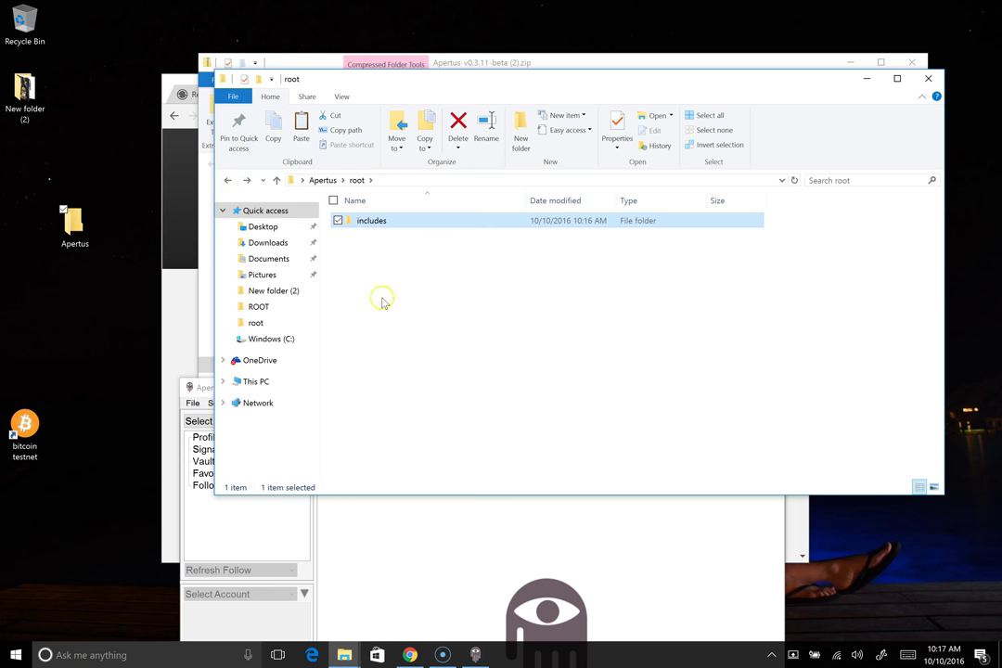
left_click(227, 180)
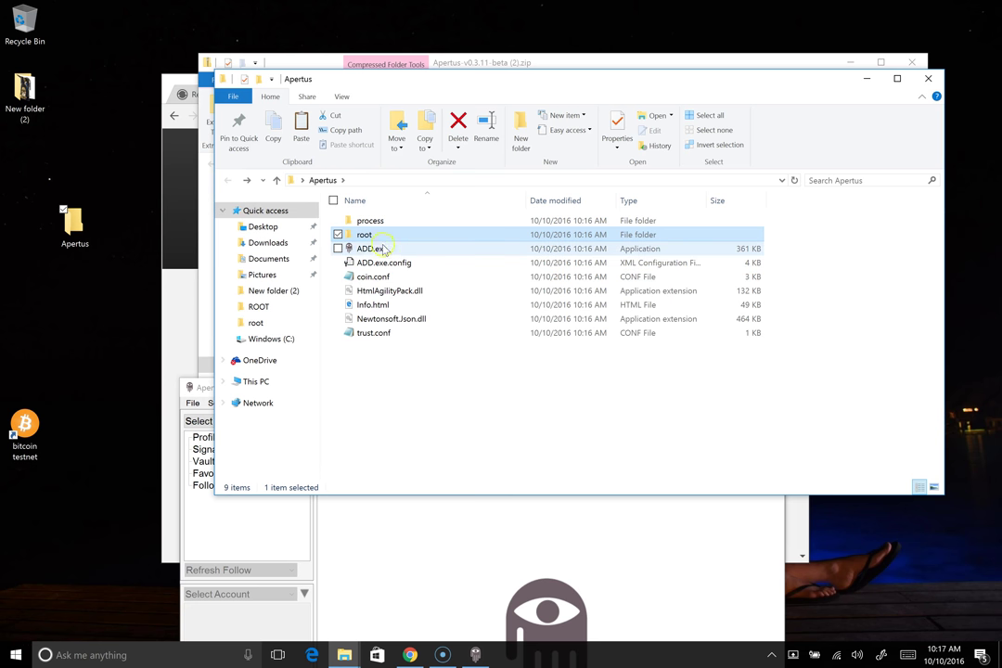
left_click(401, 399)
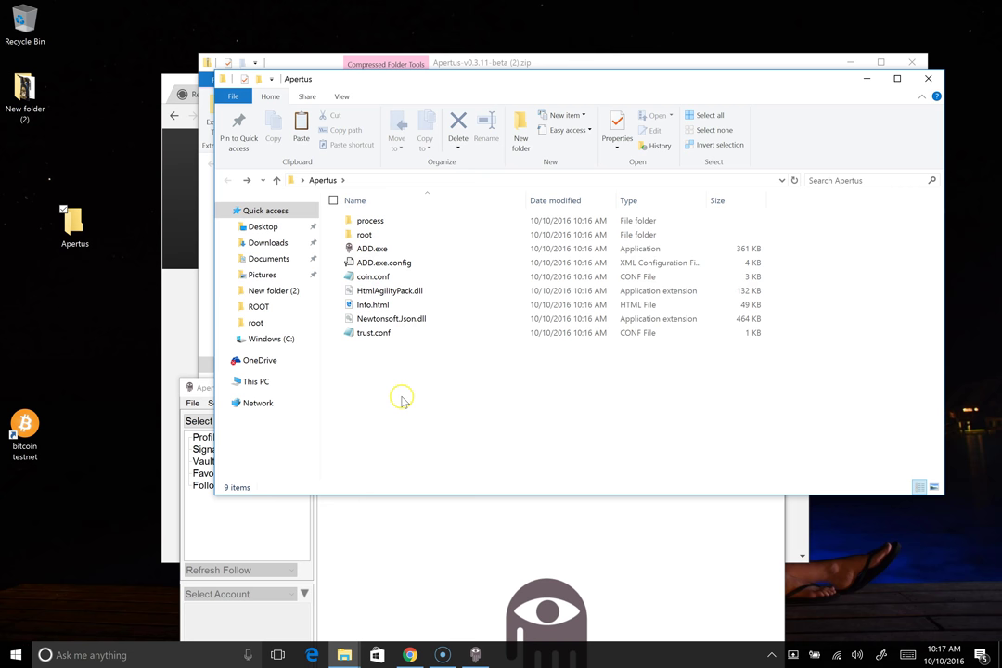
Close the Apertus client and the zip window, then arrange the browser and Apertus folder windows
left_click(465, 528)
left_click(763, 385)
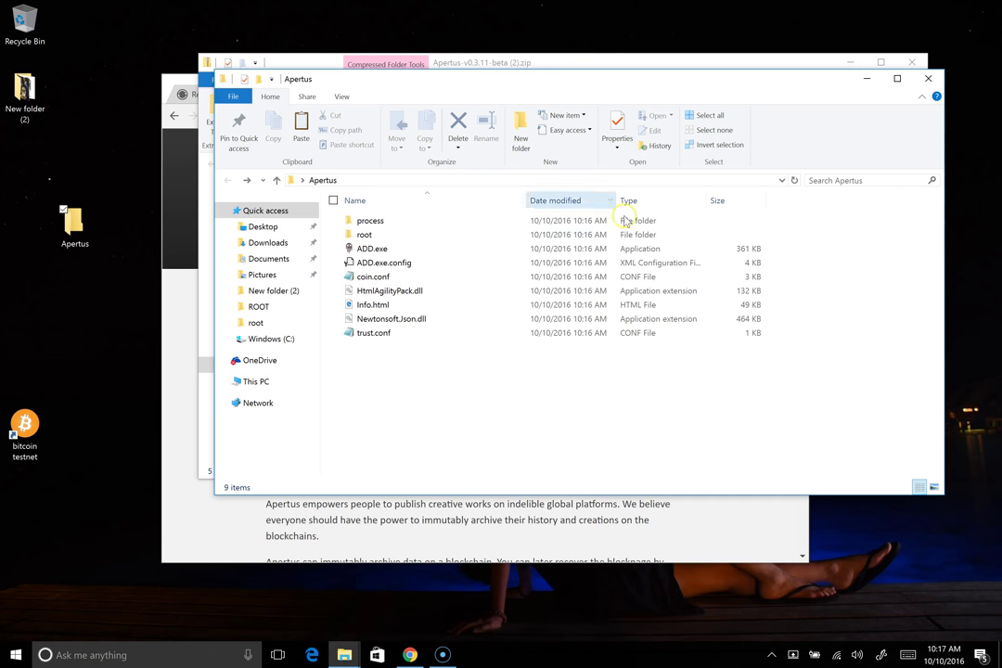
left_click_drag(557, 79, 619, 258)
left_click(635, 57)
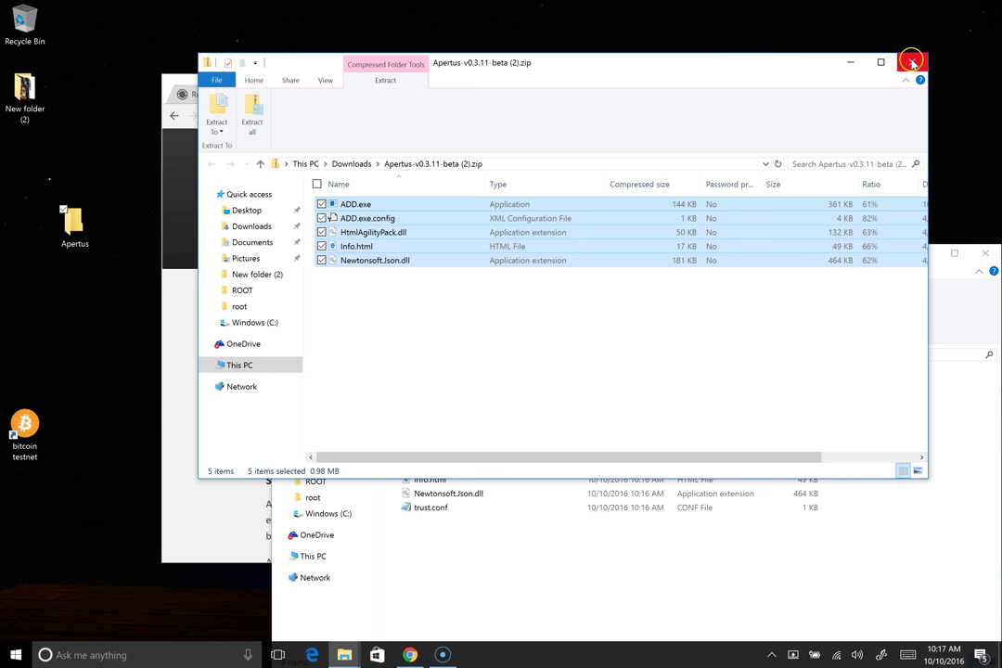
left_click(913, 61)
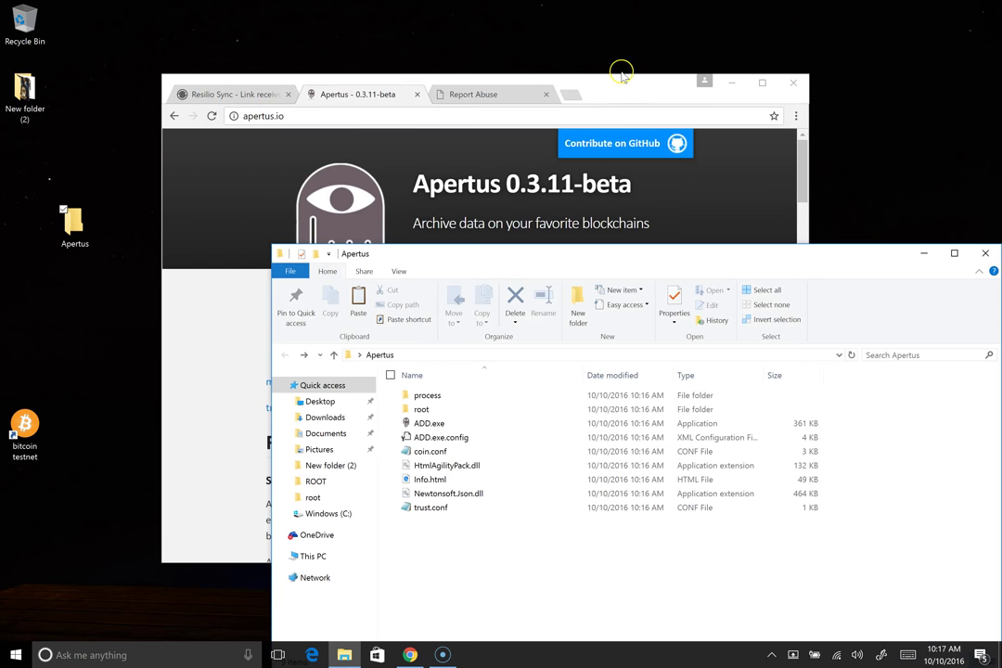
left_click_drag(604, 86, 595, 55)
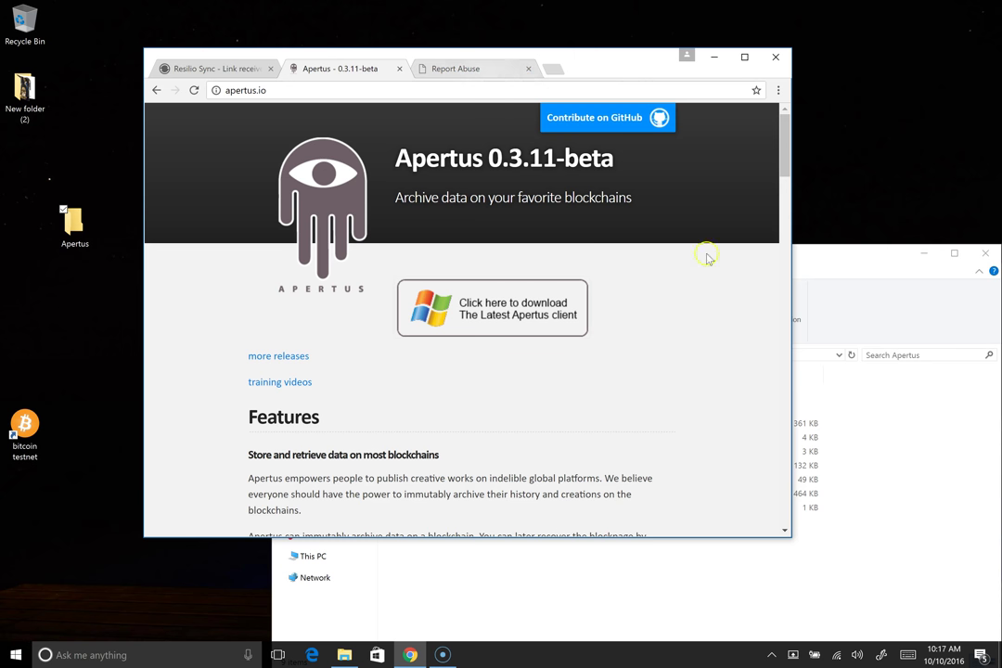
left_click(820, 253)
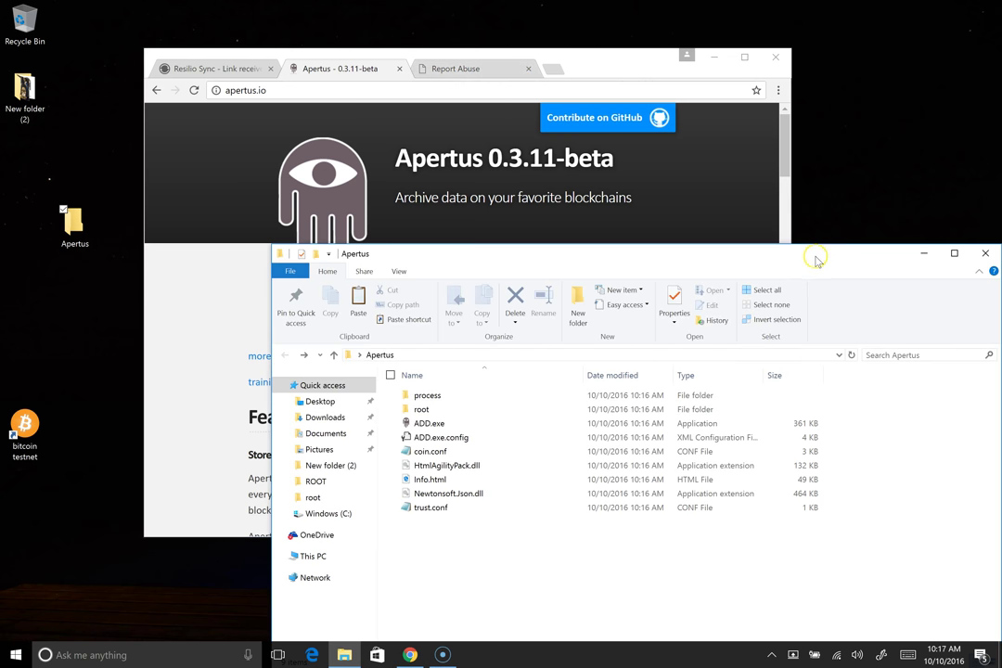
left_click_drag(817, 260, 815, 215)
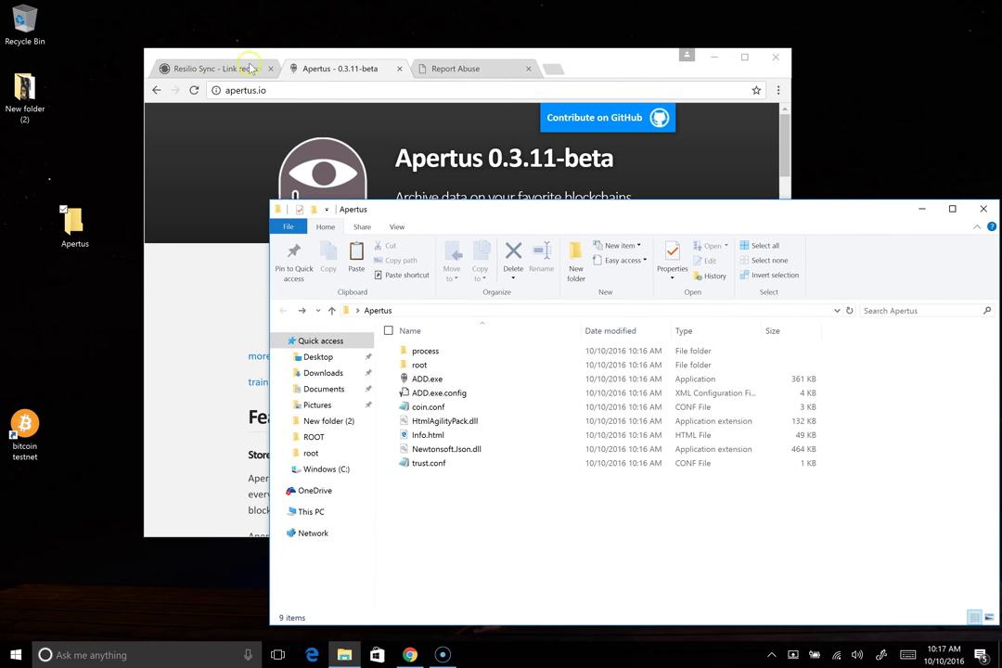
Download Resilio Sync 2.0 from the root share's link page and run its installer
left_click(204, 68)
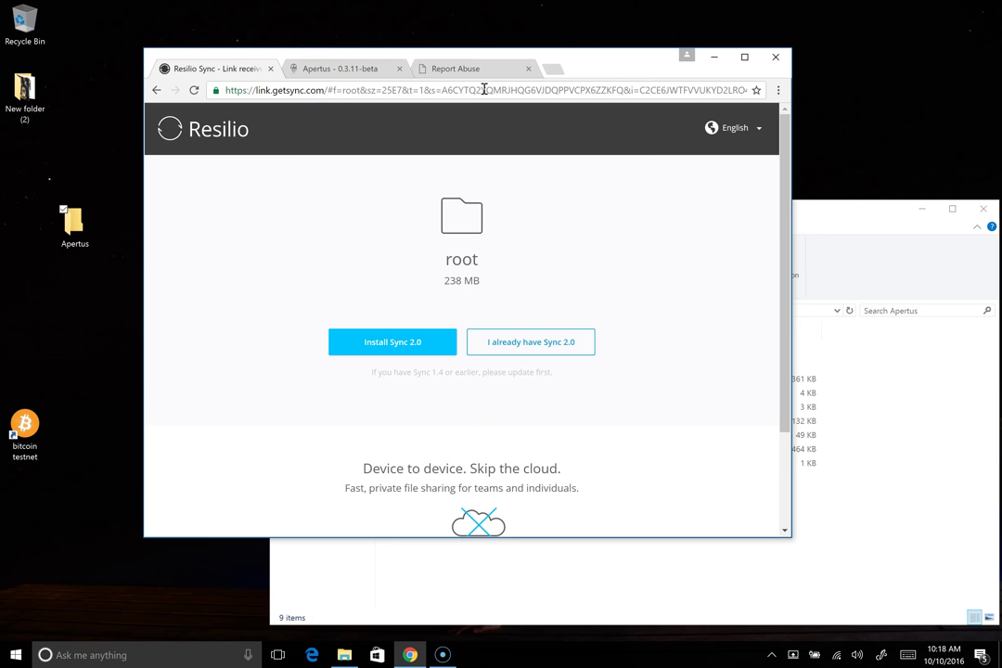
left_click(383, 344)
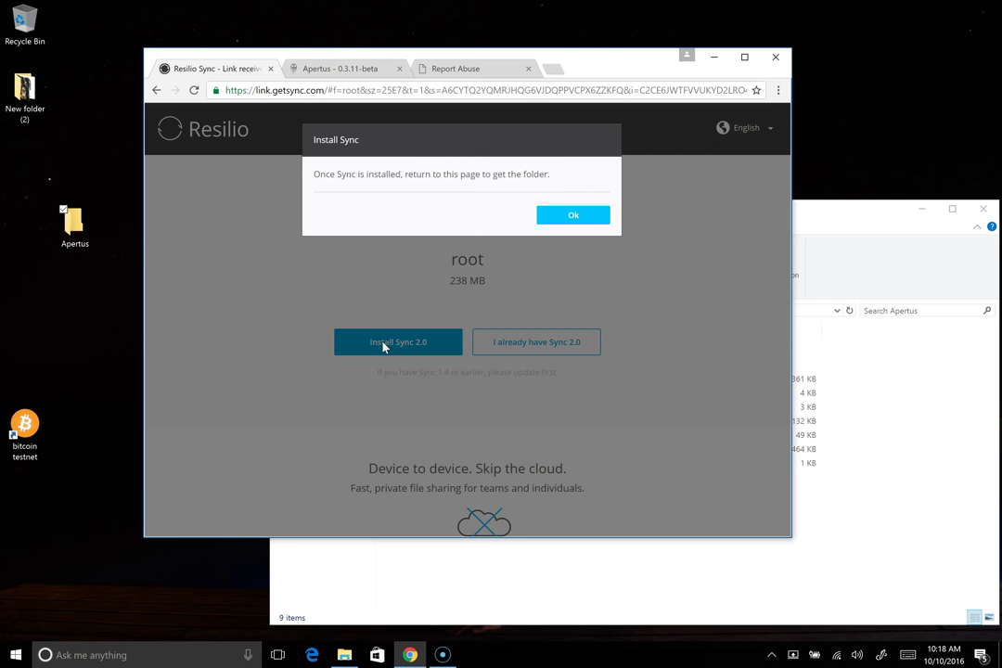
left_click(571, 217)
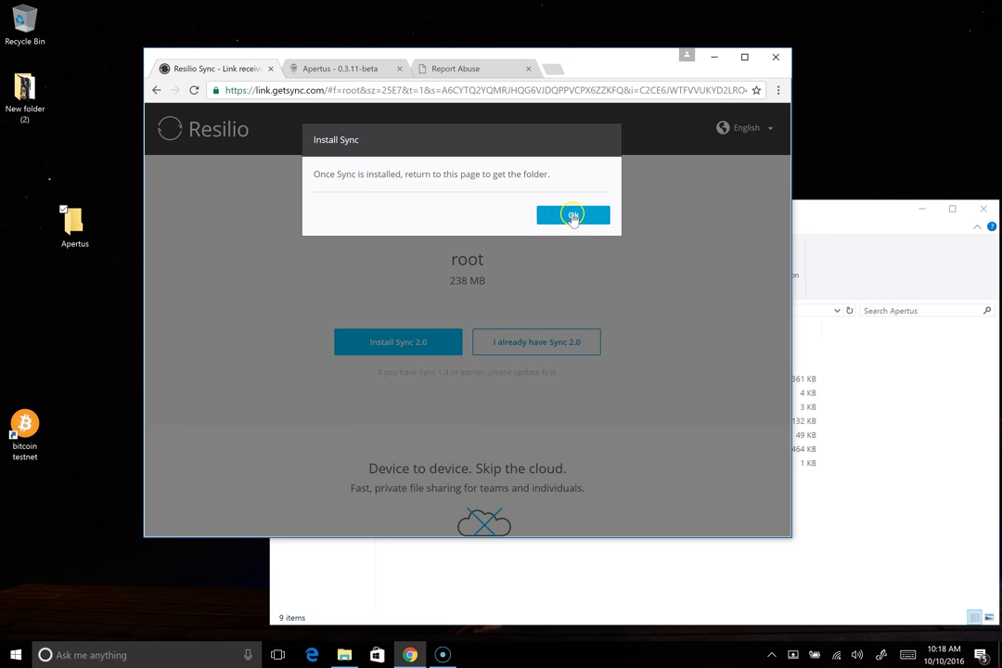
left_click(573, 216)
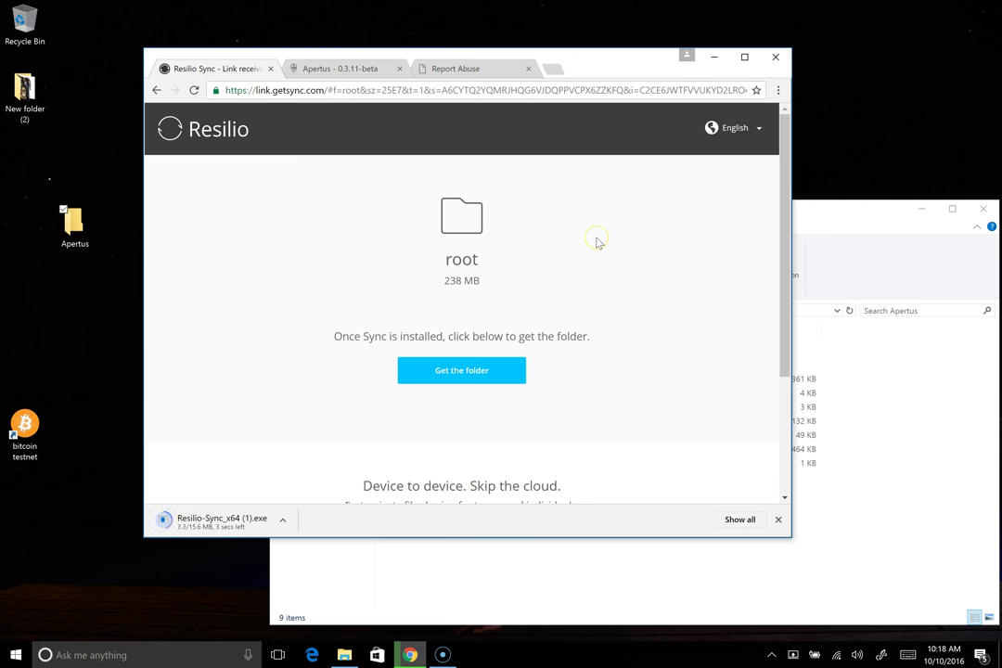
left_click(284, 521)
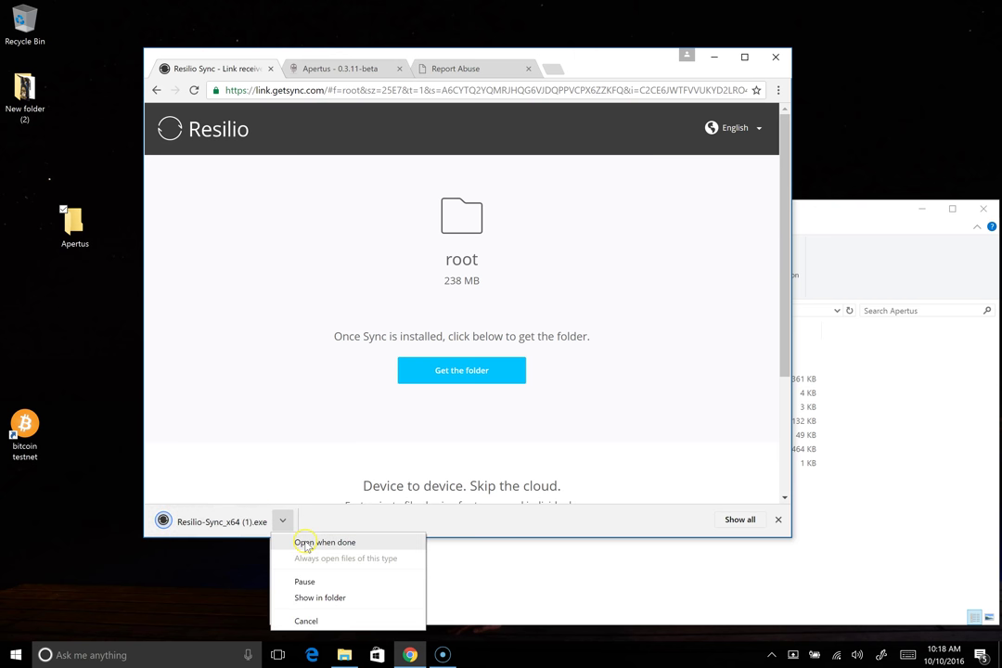
left_click(306, 546)
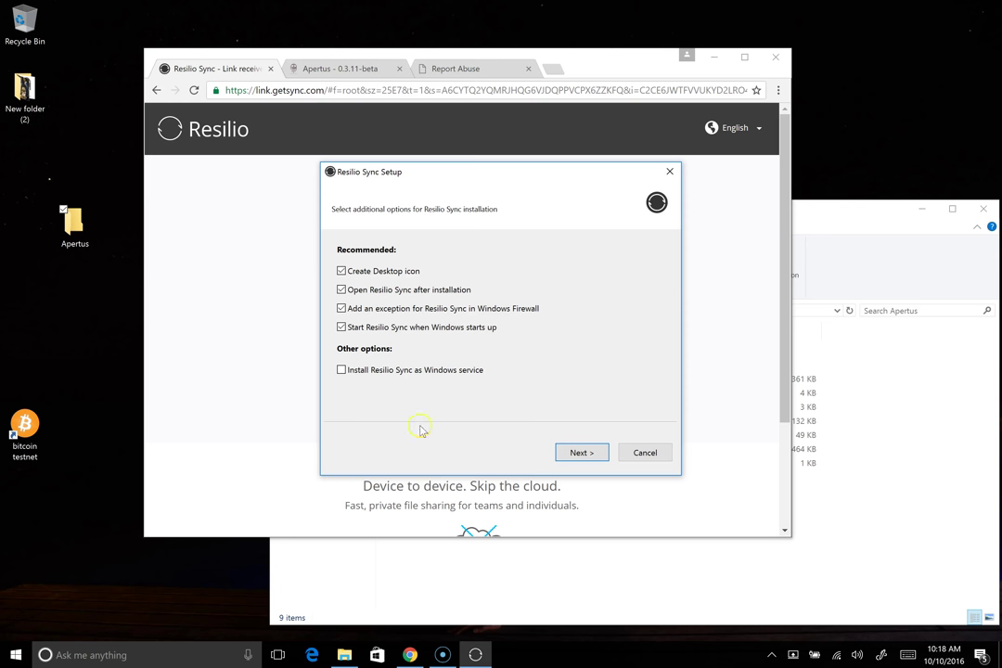
left_click(582, 453)
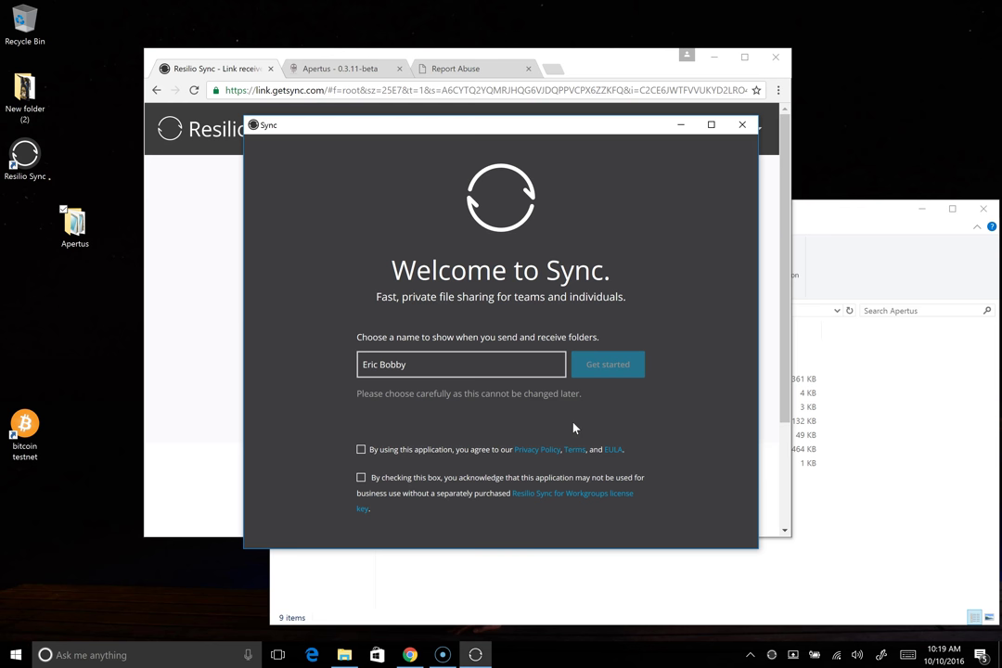
Replace the Sync display name with a new one and tick both agreement boxes
left_click(464, 367)
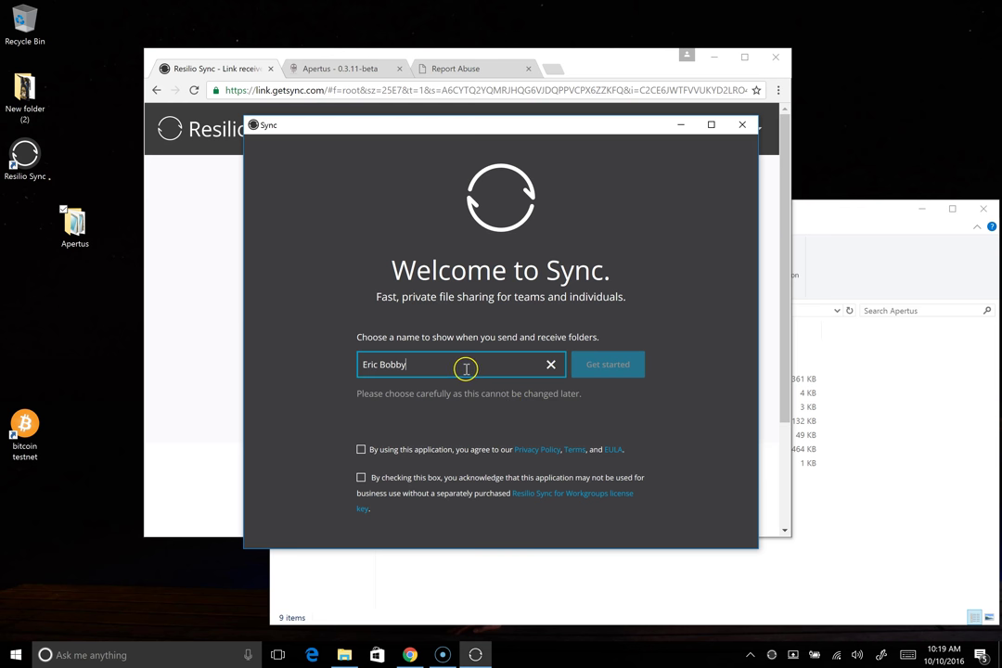
left_click_drag(464, 367, 320, 362)
type("embii")
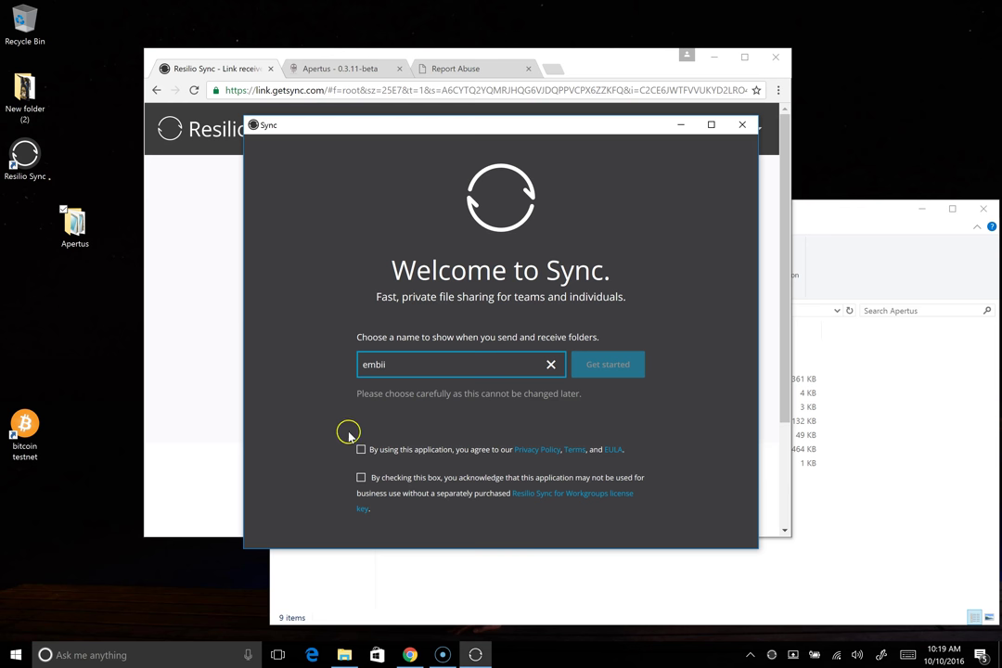
left_click(361, 449)
left_click(361, 478)
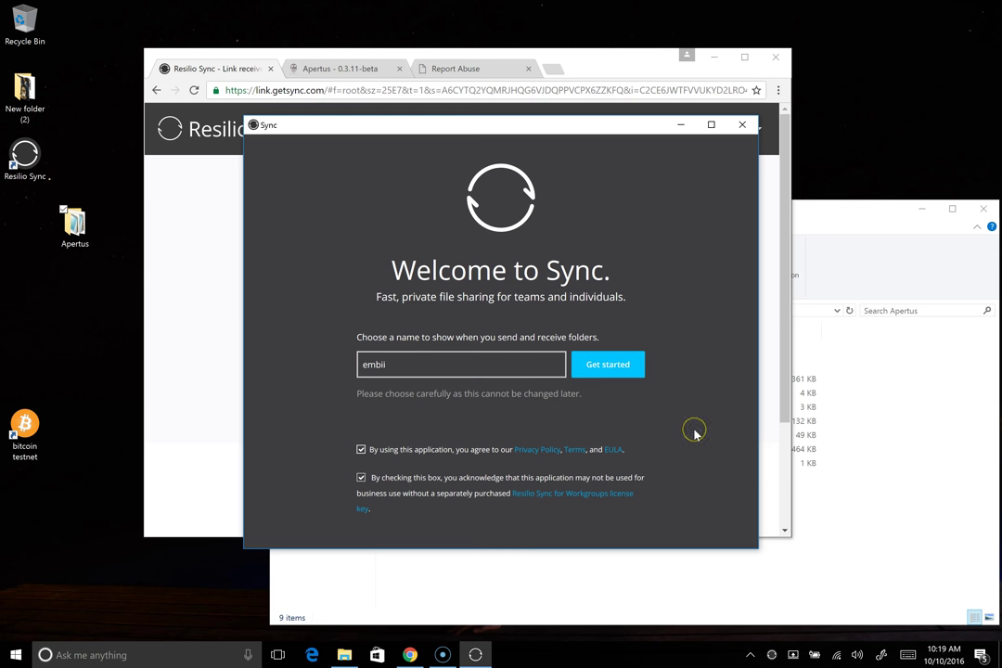
Finish Sync setup, dismiss the newsletter popup, and return to the root folder's link page
left_click(609, 365)
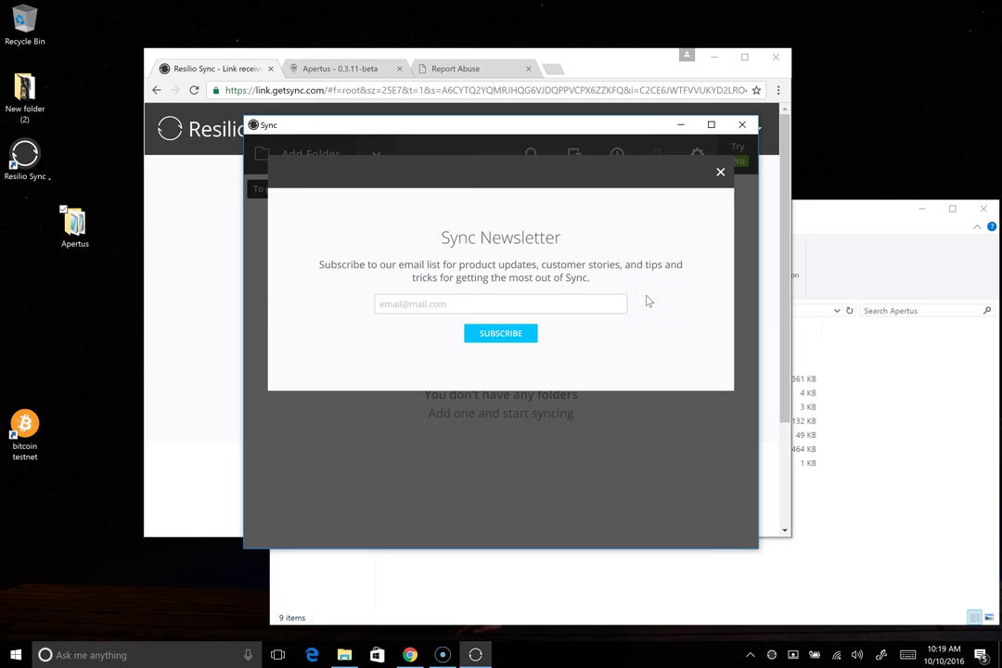
left_click(719, 175)
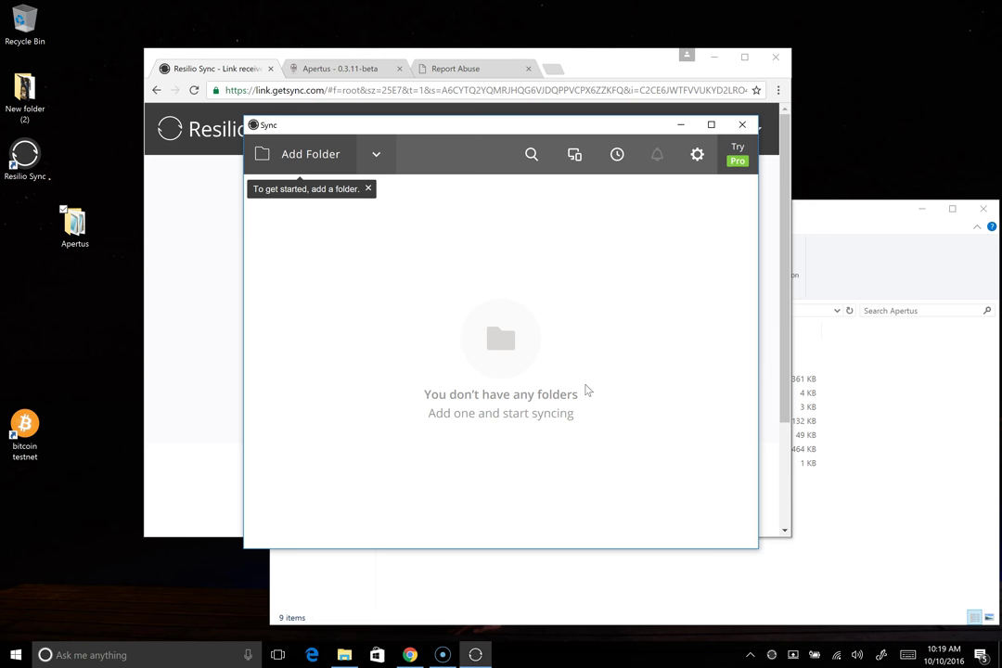
left_click(237, 346)
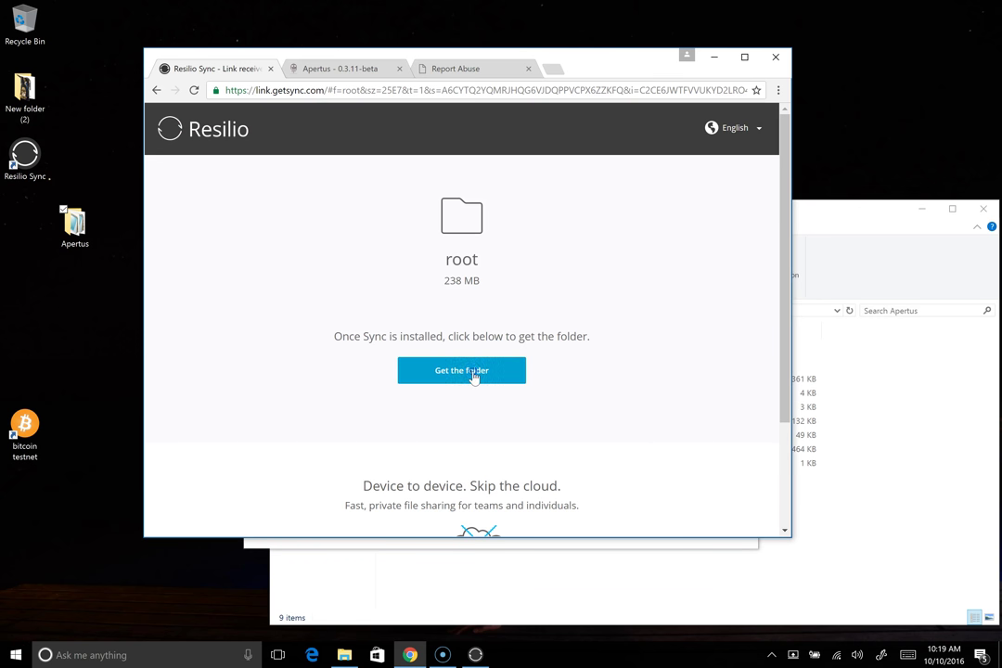
Remember the choice and let Chrome launch Resilio Sync for the 238.4 MB root folder
left_click(337, 275)
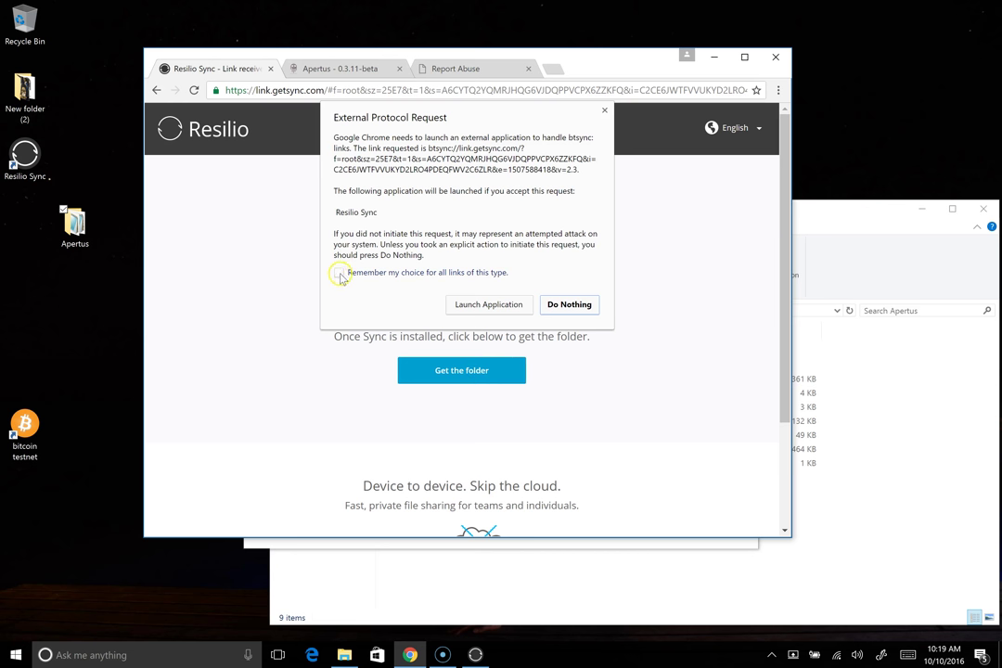
left_click(495, 306)
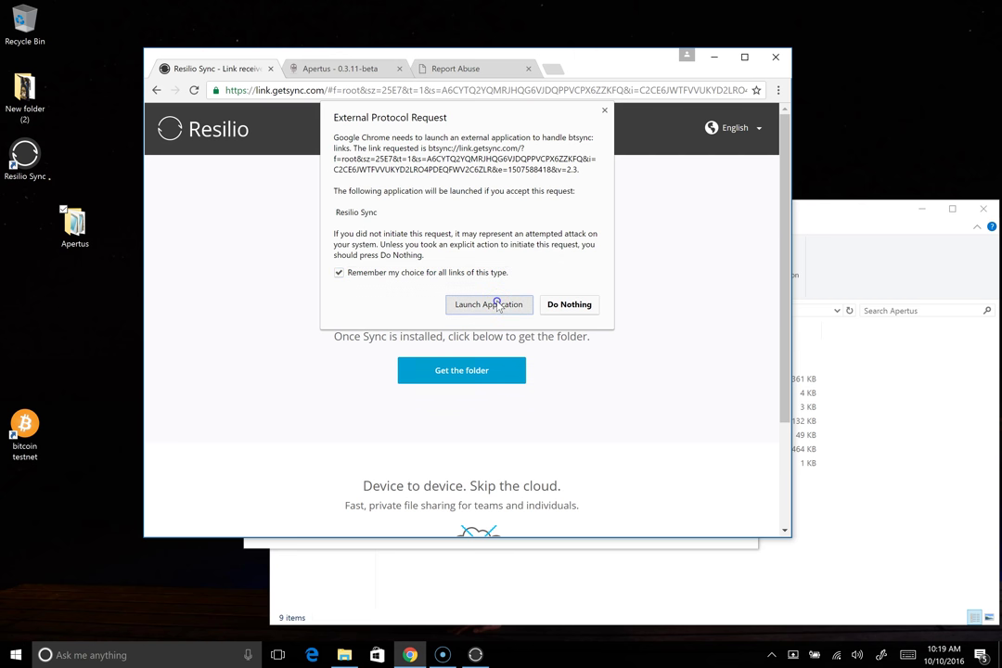
left_click(489, 305)
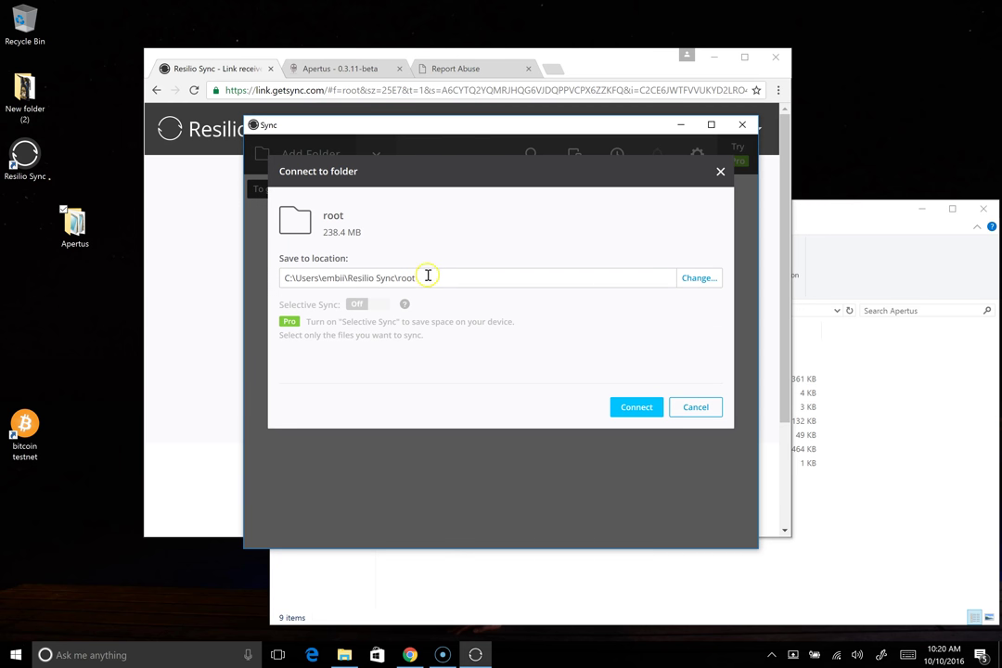
Change the root folder's save location to Desktop\Apertus\root and connect it
left_click(701, 281)
left_click(435, 238)
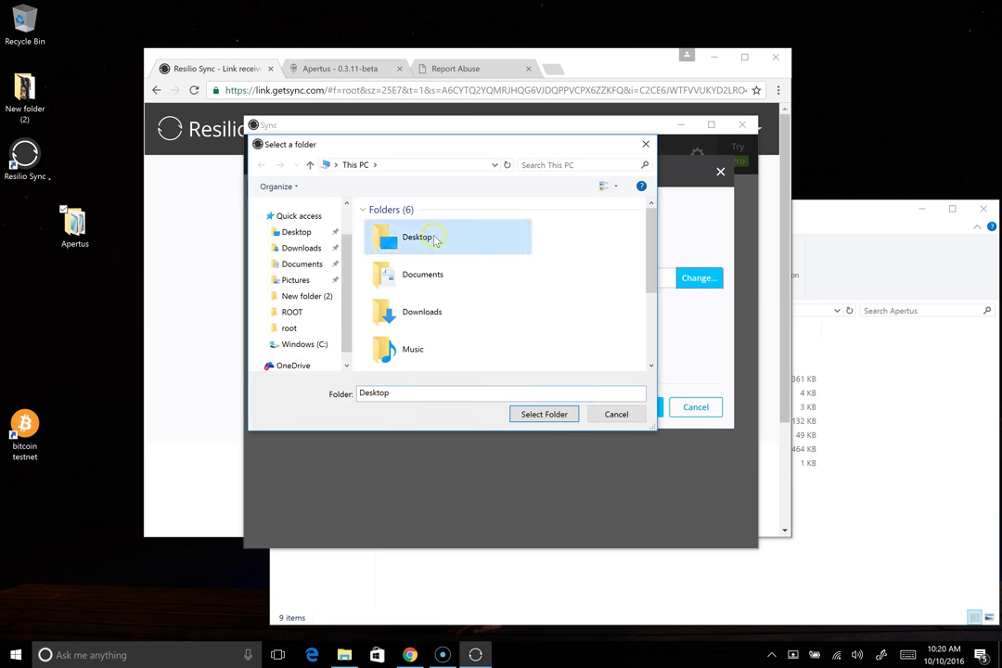
double_click(435, 238)
double_click(404, 249)
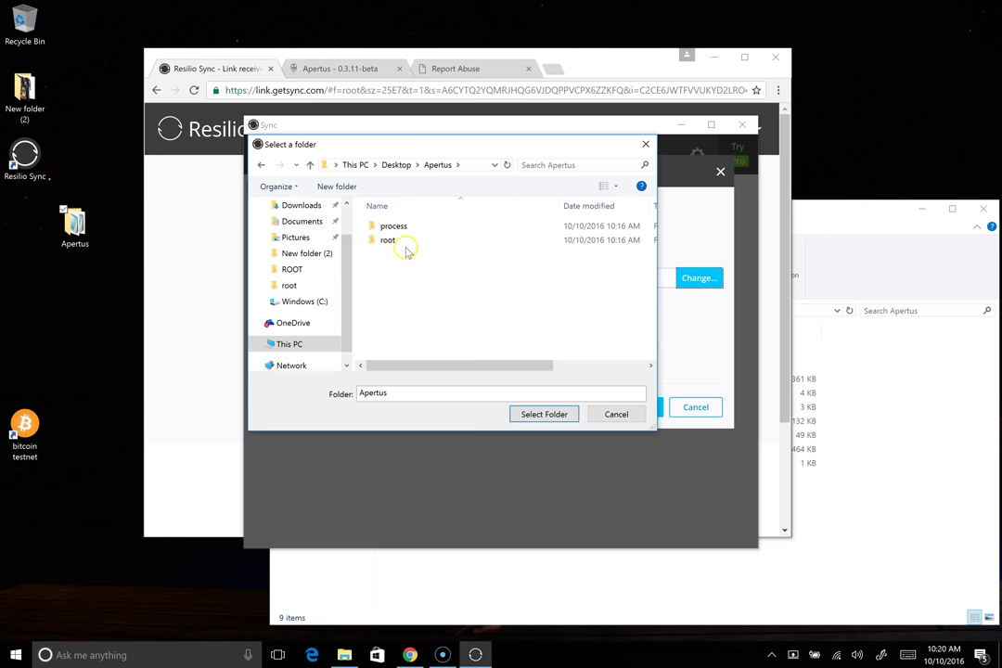
left_click(393, 249)
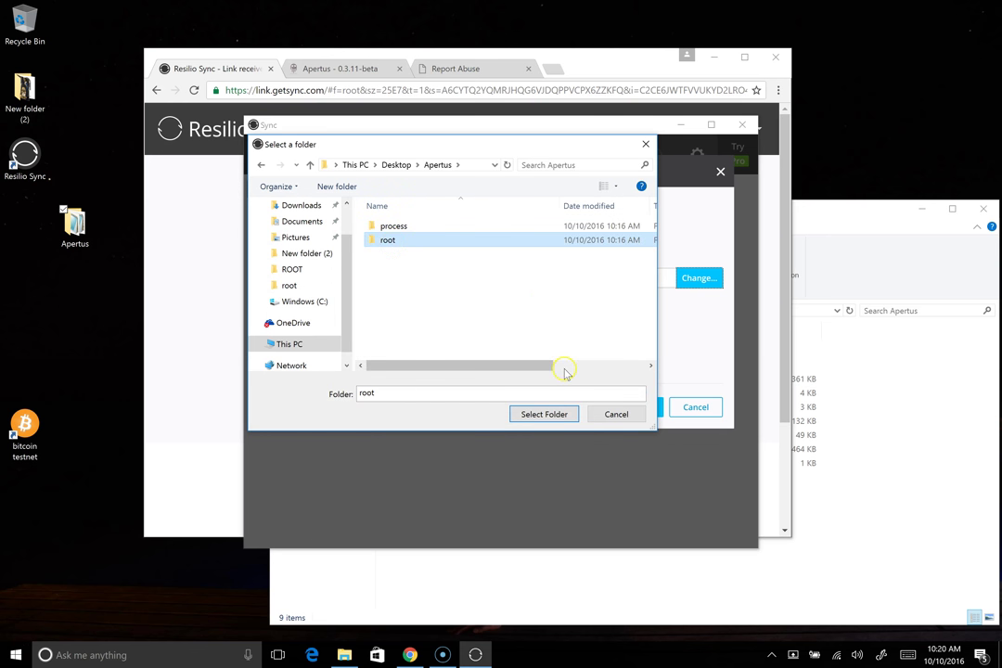
left_click(542, 415)
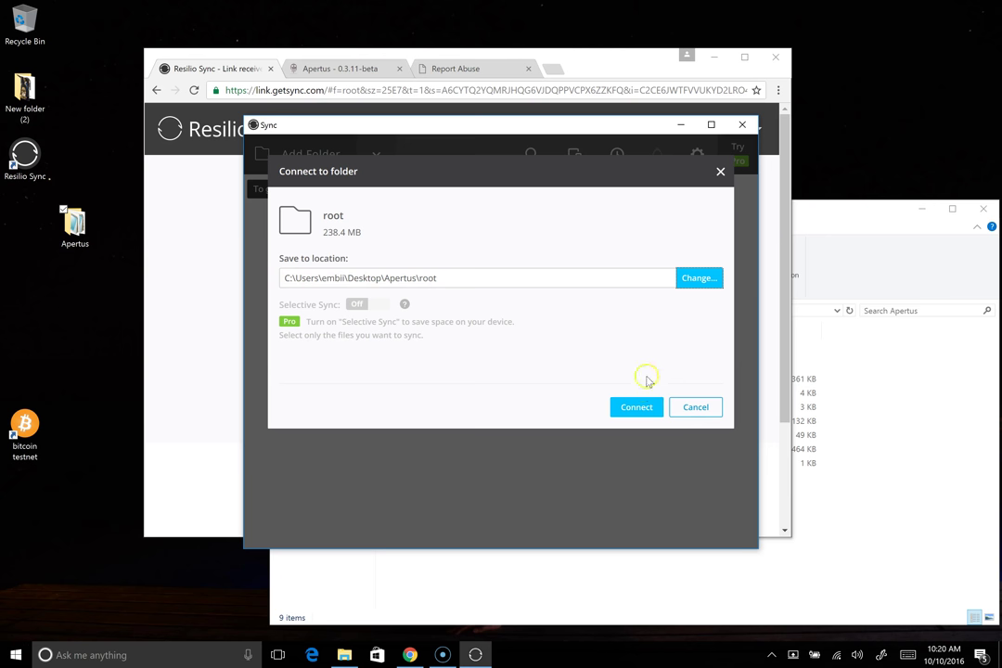
left_click(637, 412)
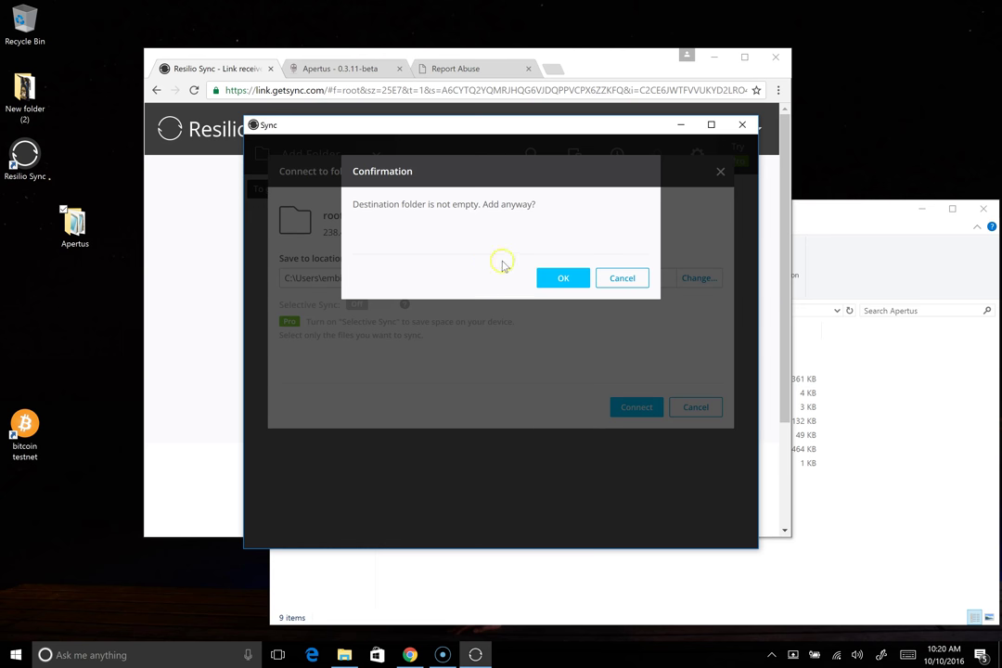
Confirm syncing into the non-empty Apertus root folder so it receives from both peers
left_click(556, 278)
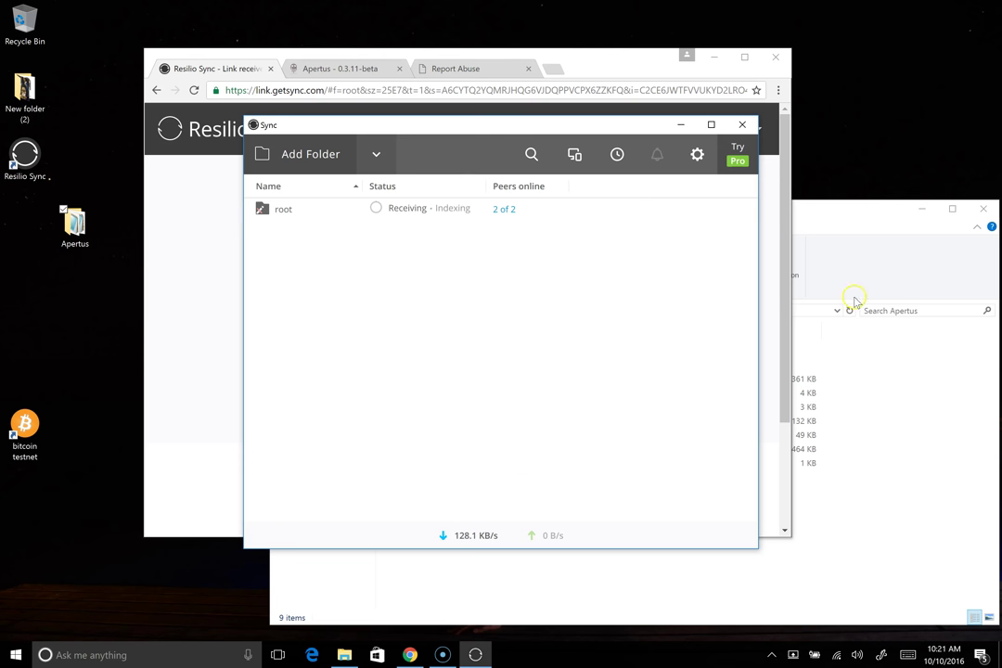
Open the Apertus root folder with its 7,515 synced items and widen the Name column to show full folder names
left_click(345, 656)
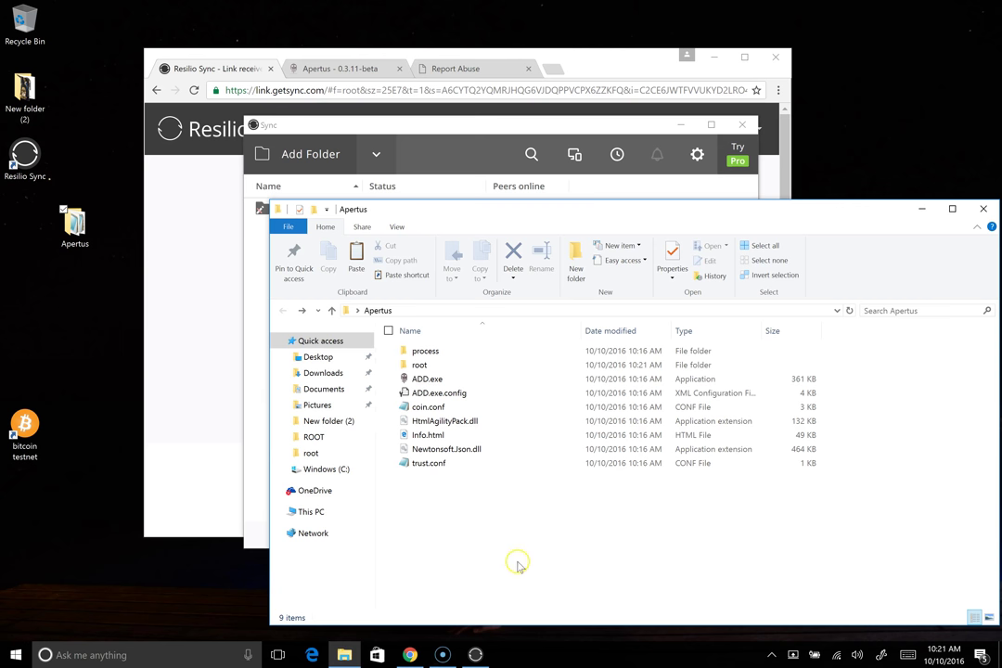
double_click(421, 366)
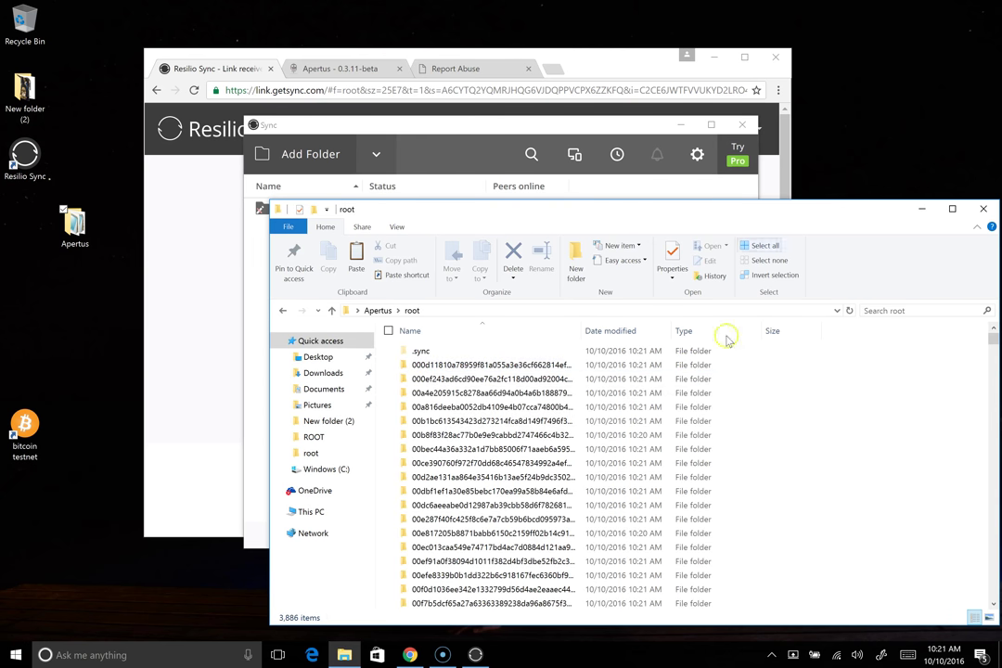
left_click_drag(812, 210, 751, 125)
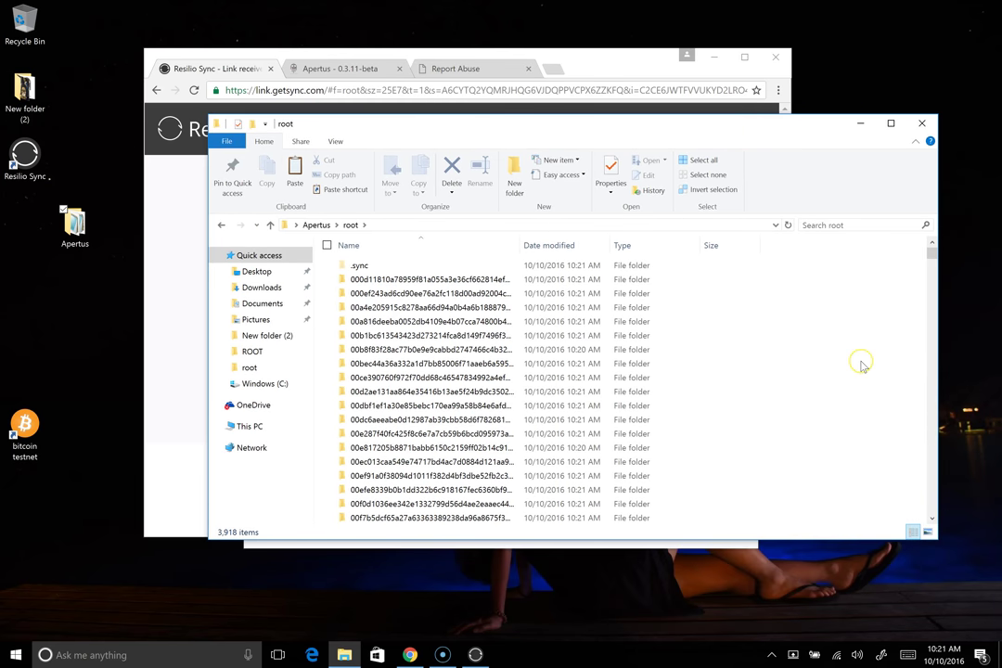
scroll(861, 367, "down", 2)
scroll(862, 367, "down", 10)
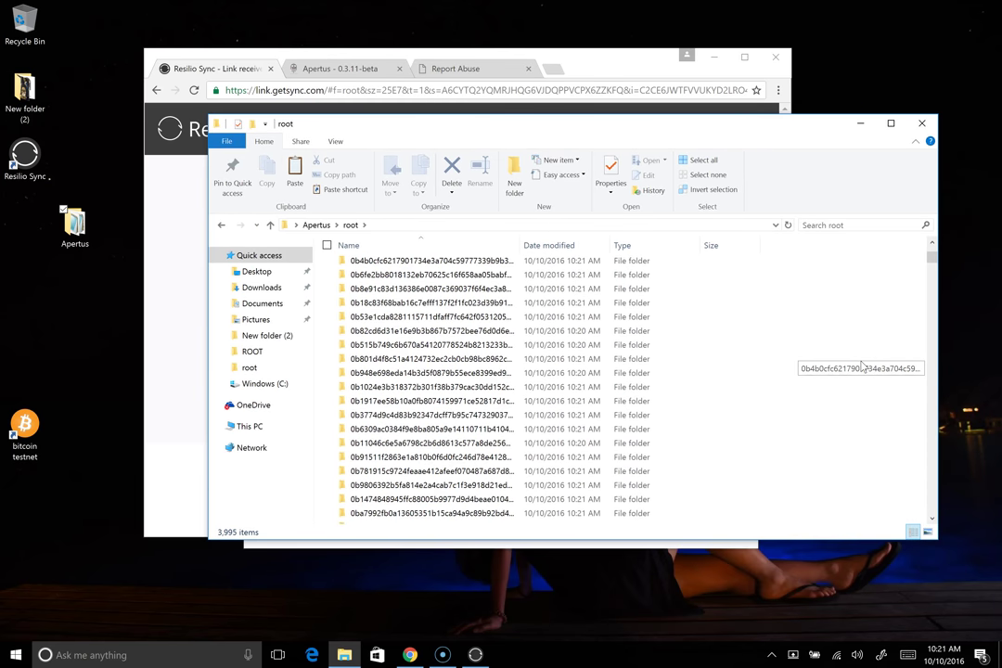
left_click_drag(933, 257, 931, 613)
left_click_drag(519, 245, 673, 236)
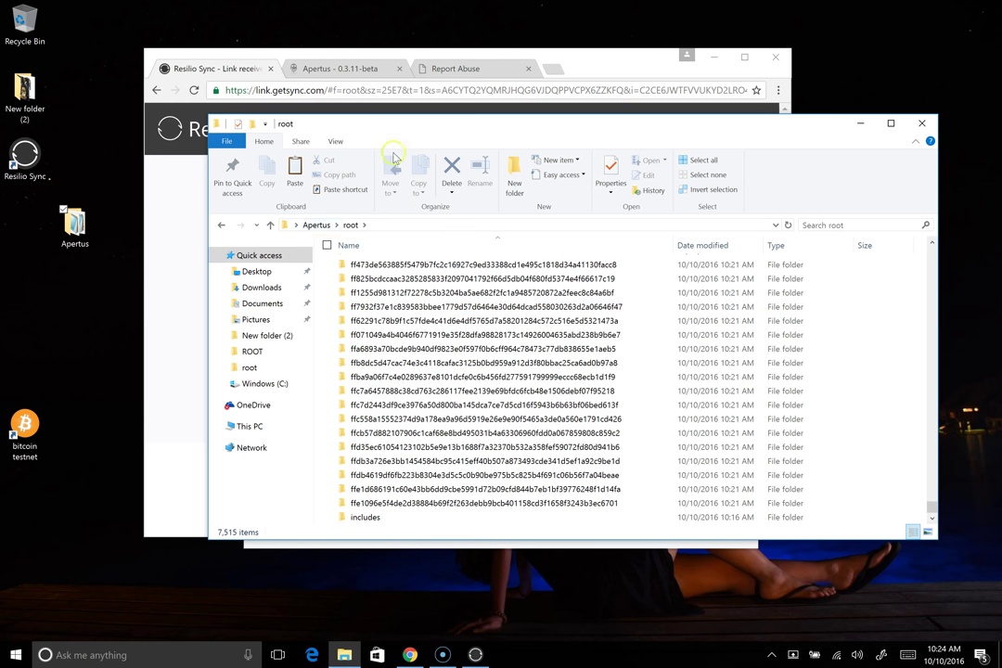
Launch ADD.exe from the Apertus folder, resize the client window, and focus its empty search box
left_click(316, 226)
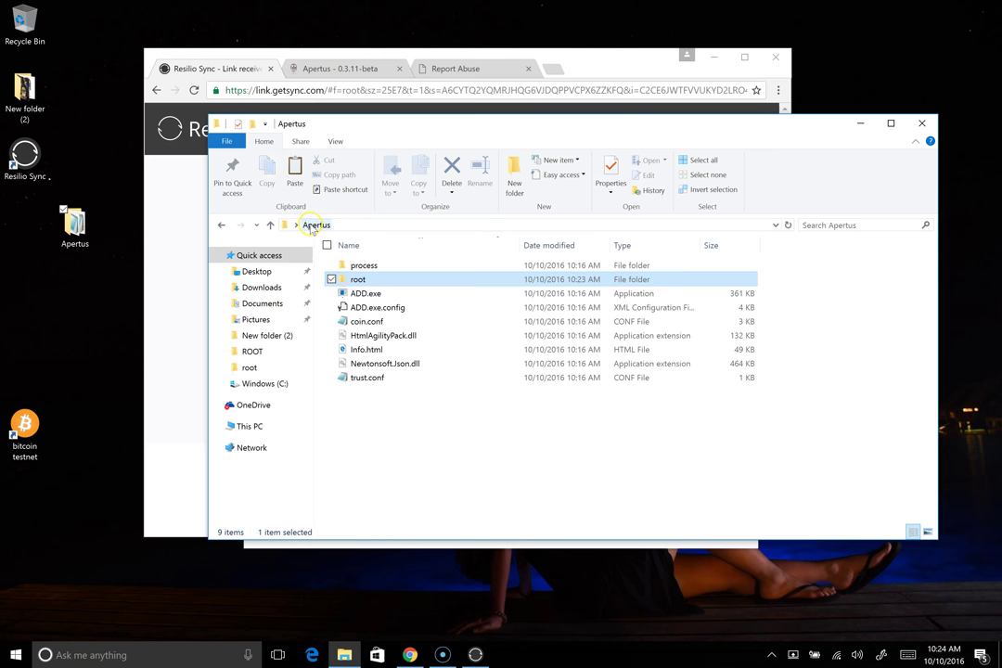
left_click(365, 293)
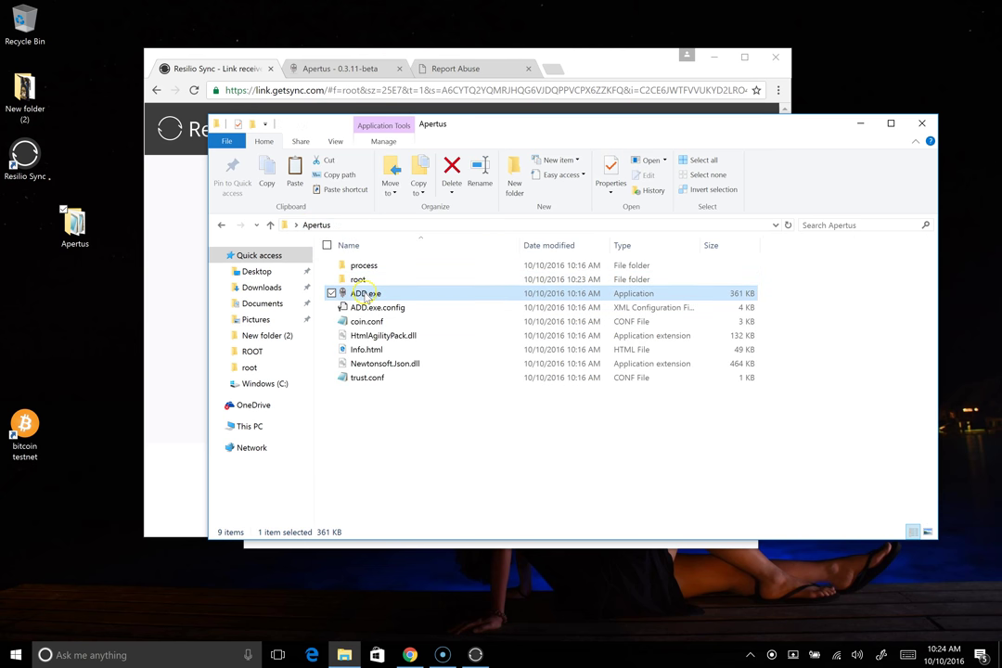
double_click(365, 294)
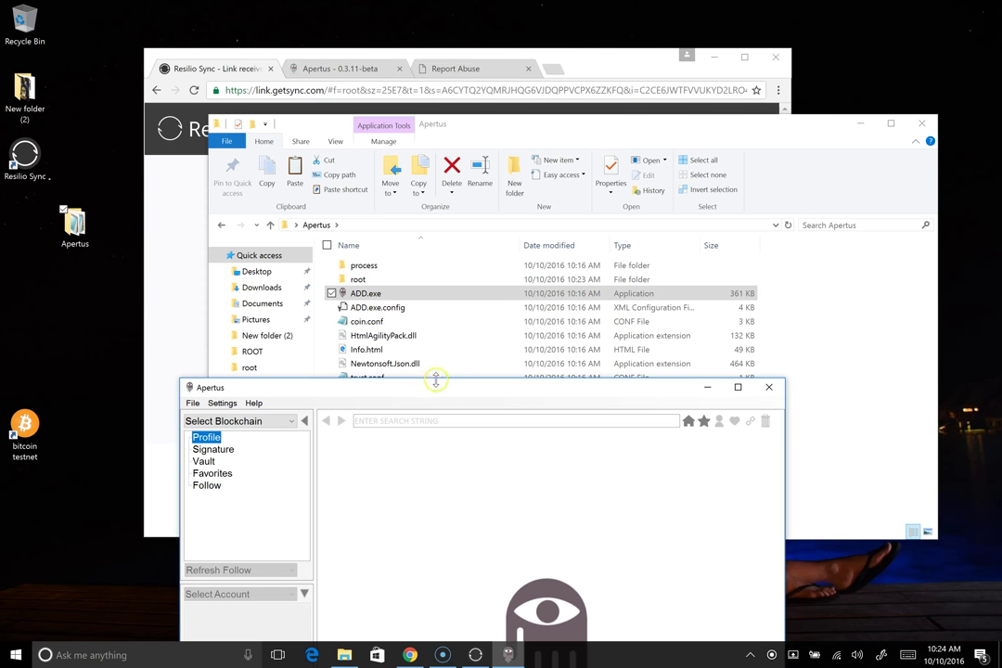
left_click_drag(386, 390, 534, 159)
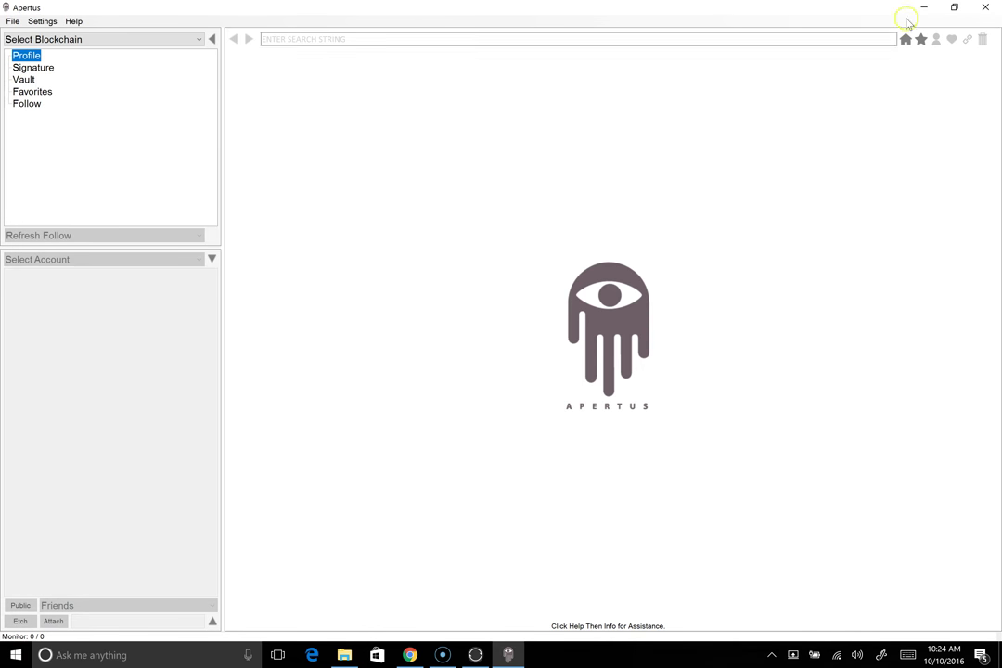
left_click(954, 7)
left_click(543, 257)
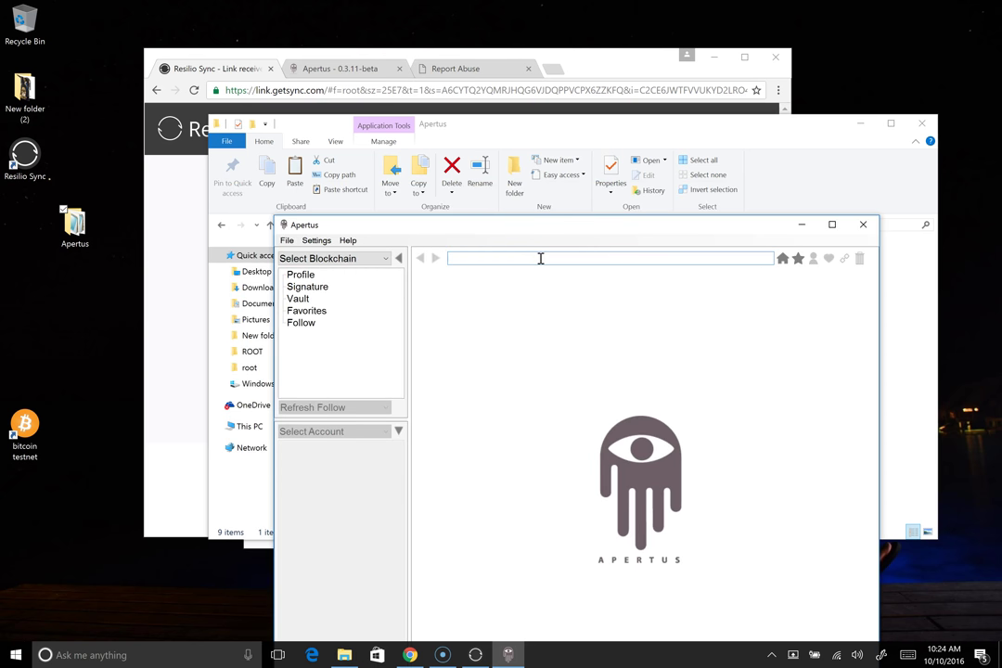
Search the Apertus local cache for the user's handle
type("aaa")
key("BackSpace")
key("BackSpace")
key("BackSpace")
key("Return")
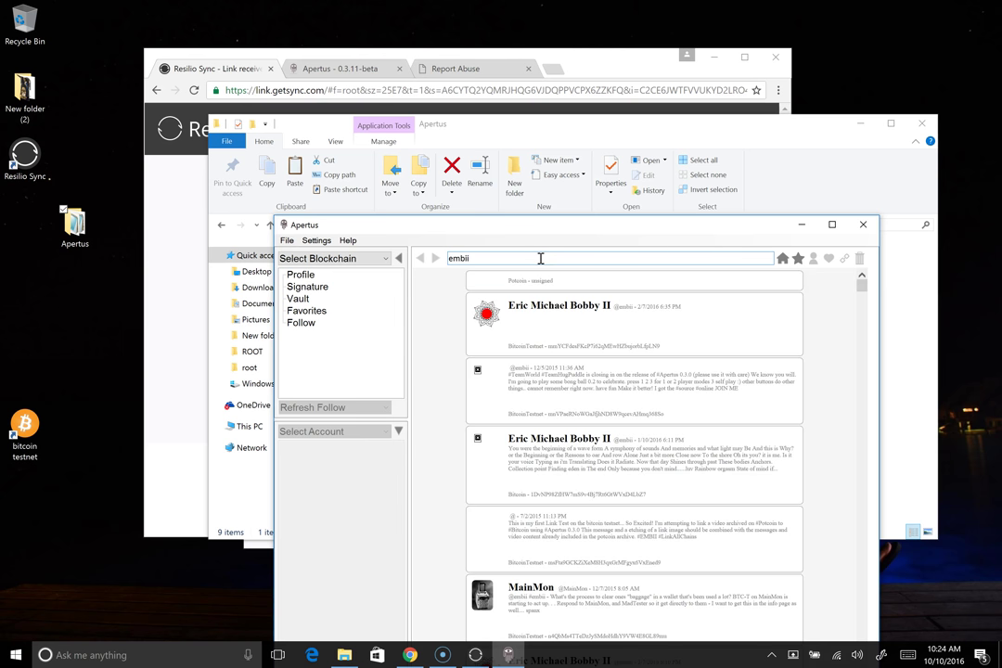
left_click_drag(571, 229, 531, 123)
Scroll through the long feed of matching posts archived on BitcoinTestnet, Bitcoin and other chains
scroll(600, 327, "down", 5)
scroll(602, 322, "down", 10)
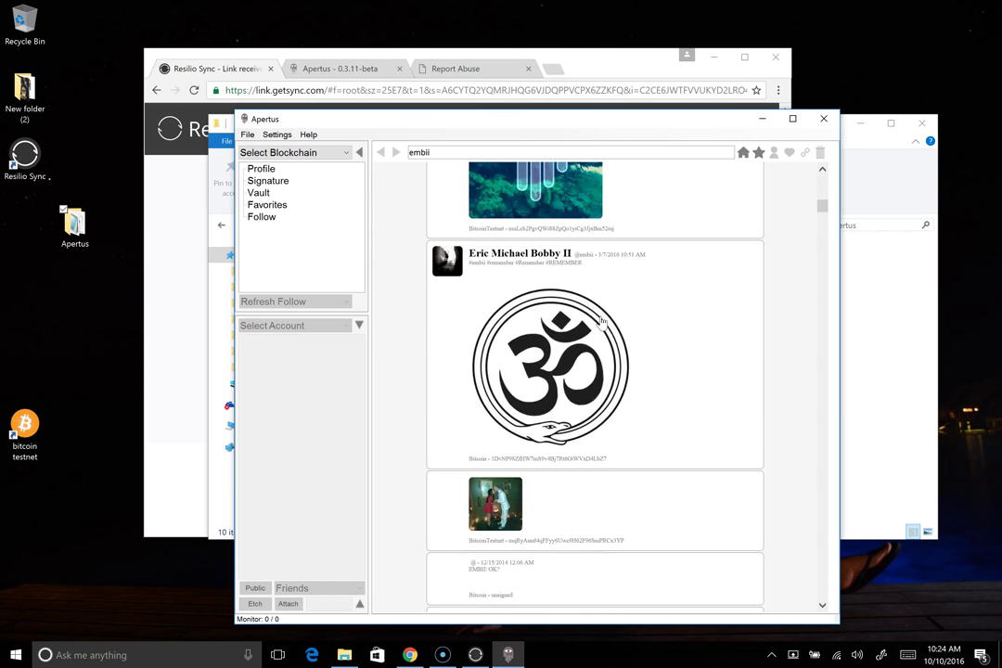
scroll(601, 322, "down", 10)
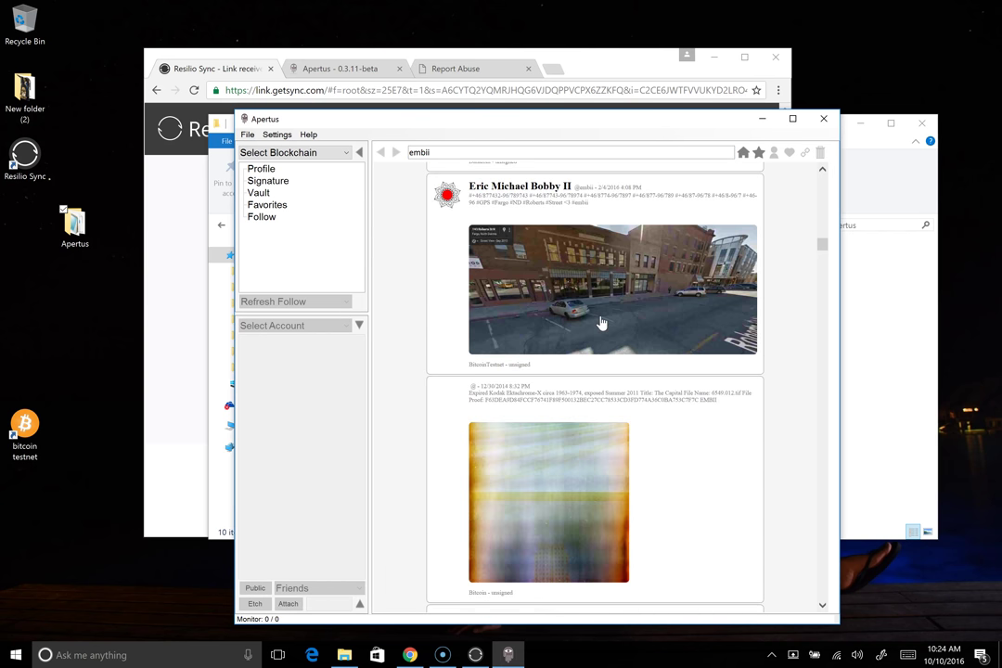
scroll(602, 322, "down", 10)
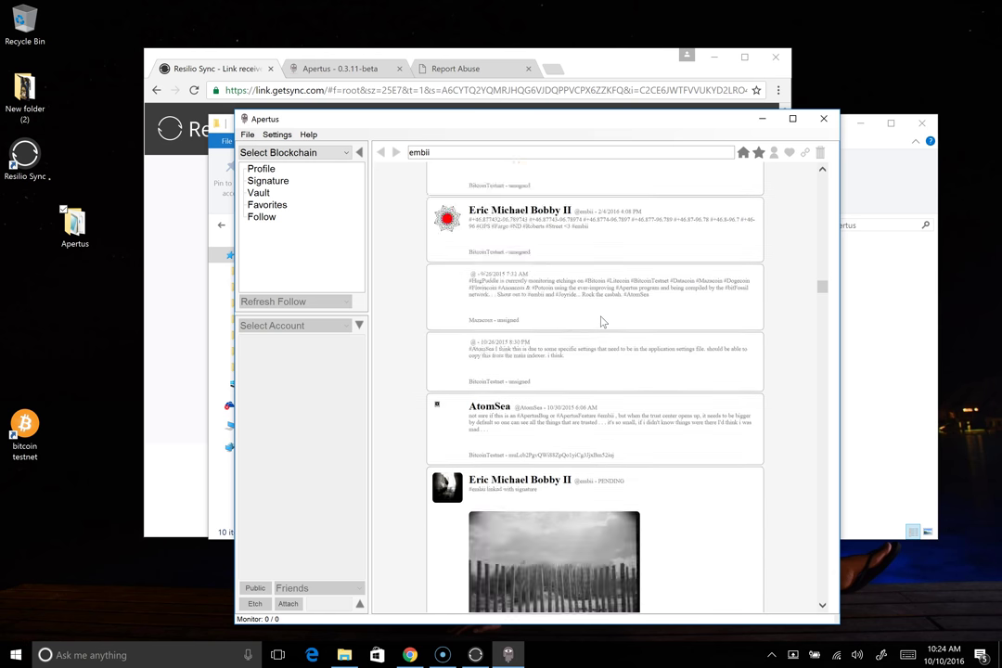
scroll(602, 322, "down", 10)
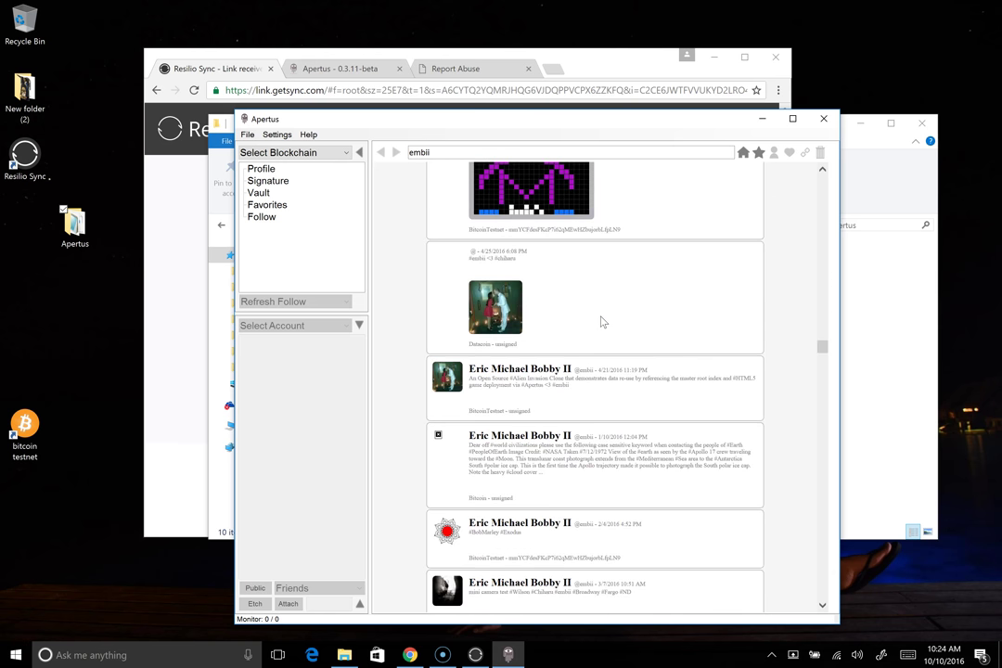
scroll(602, 322, "down", 10)
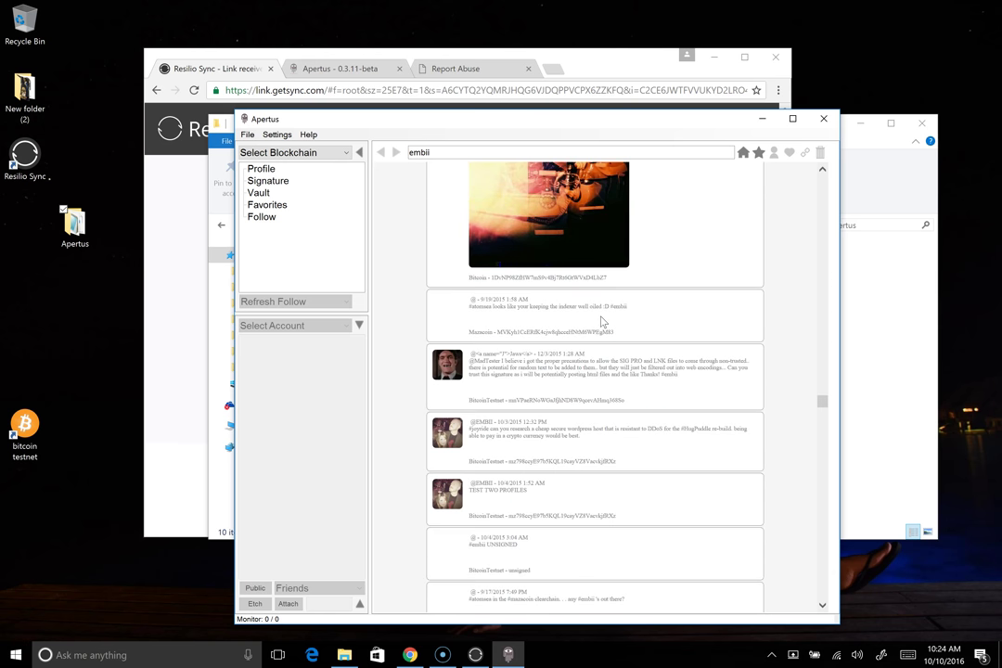
scroll(602, 323, "down", 10)
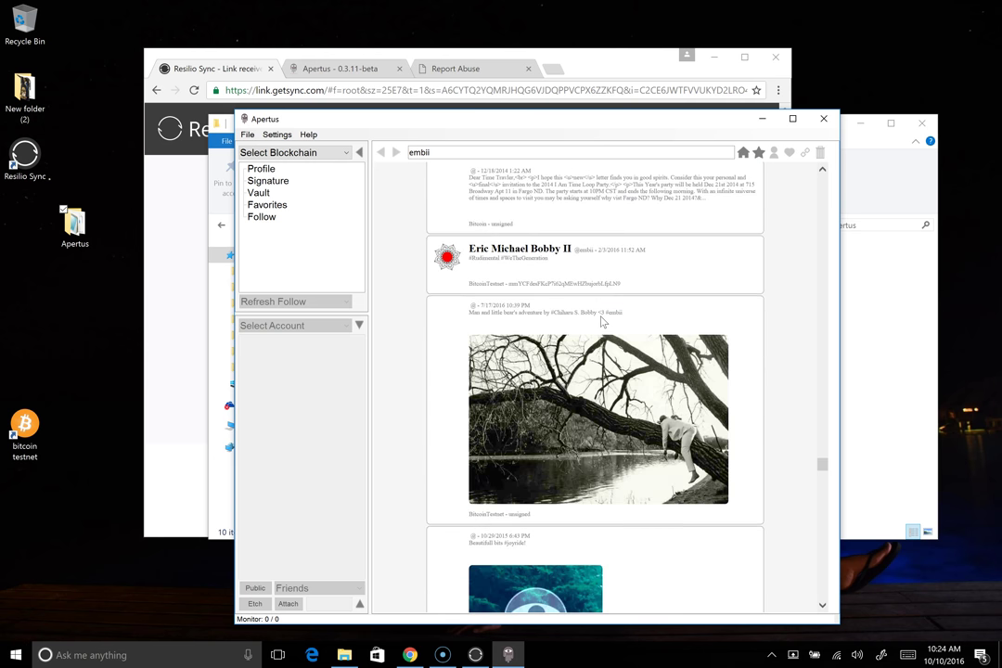
scroll(601, 323, "down", 10)
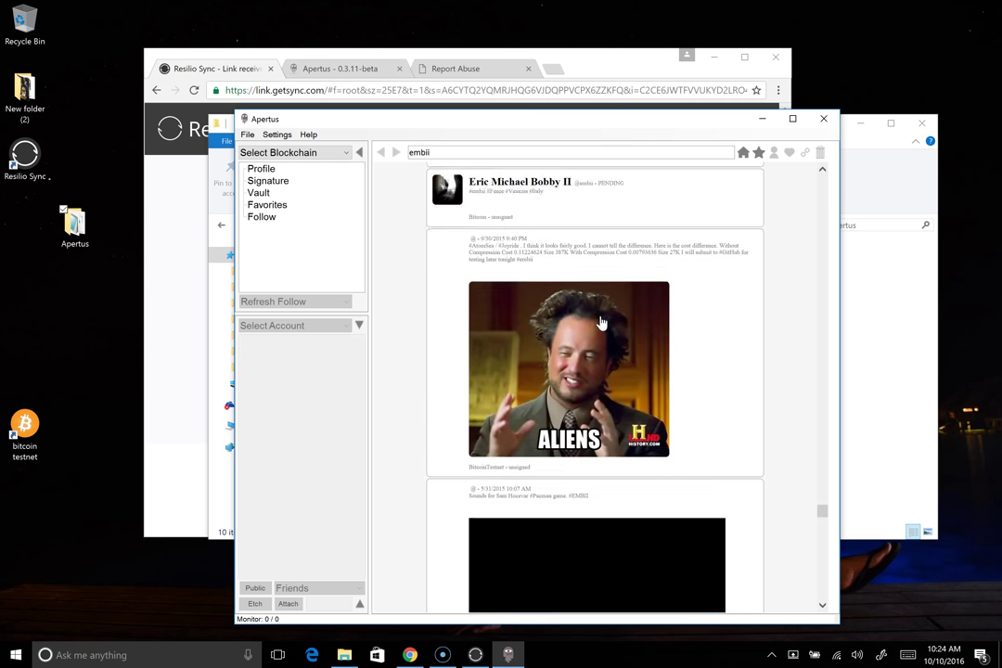
scroll(601, 322, "down", 10)
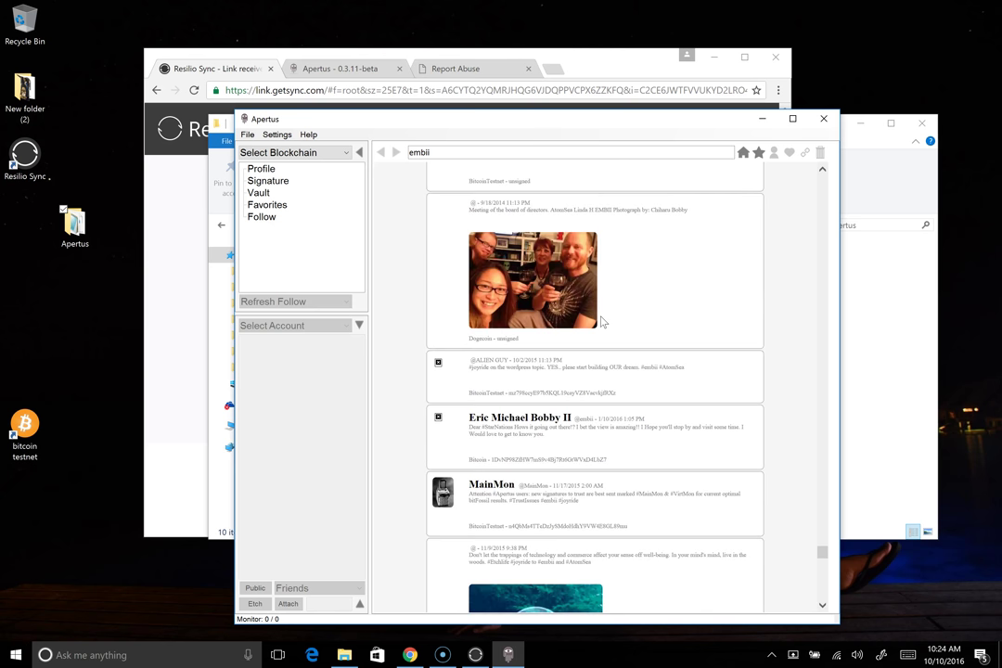
scroll(601, 322, "down", 10)
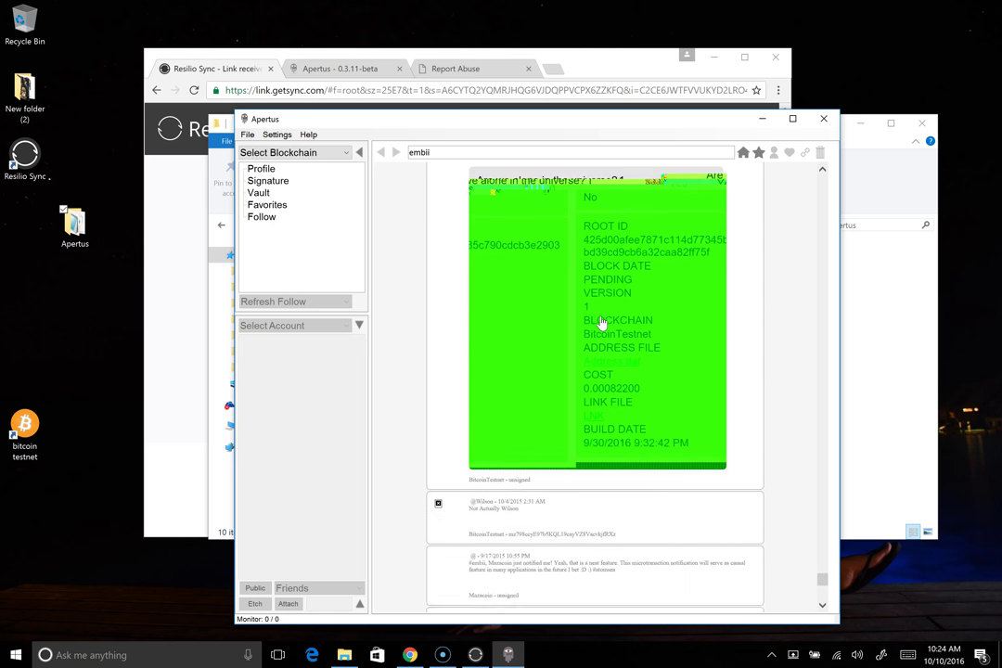
scroll(601, 322, "down", 3)
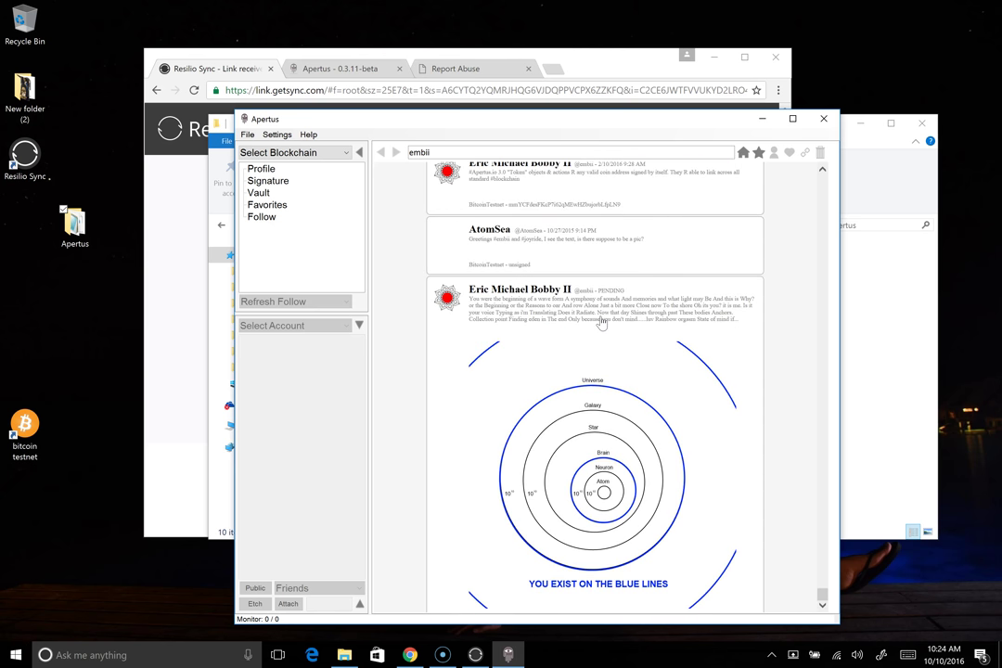